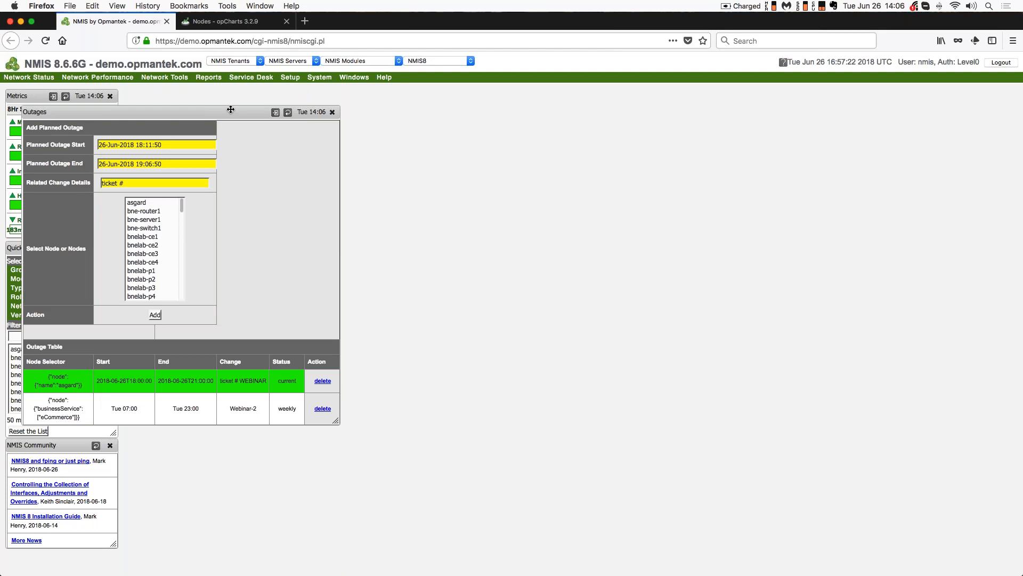
Set the planned outage to start at 26-Jun-2018 18:00:00 and end at 26-Jun-2018 19:00:50
left_click_drag(251, 91, 485, 114)
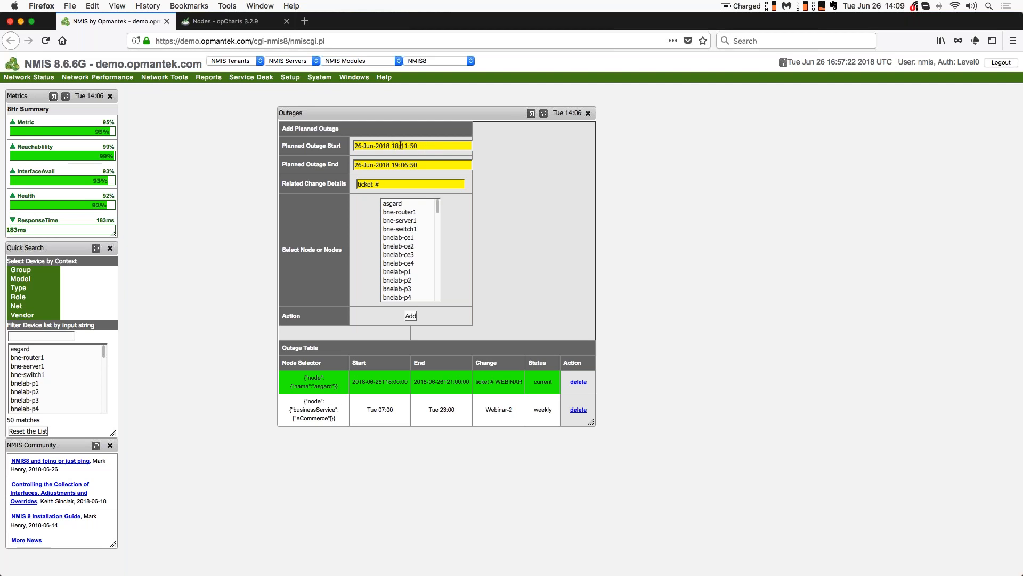
left_click_drag(402, 146, 410, 146)
type("00:00")
Select bne-router1, bne-server1, bne-switch1, bnelab-ce1, bnelab-ce4 and bnelab-p1 as the nodes for the planned outage
left_click(411, 214)
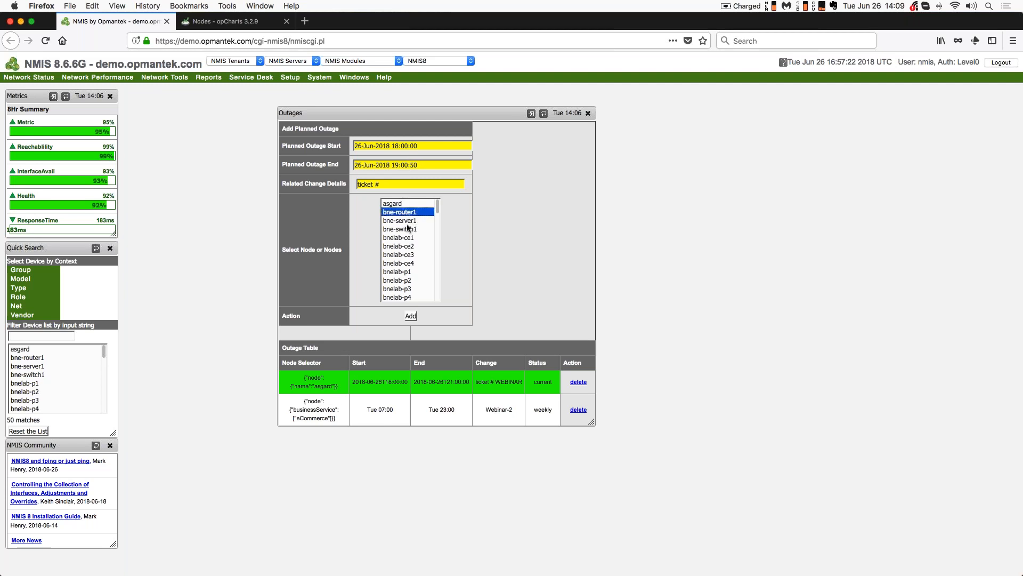
right_click(405, 223)
left_click(397, 225)
left_click(396, 220, "shift")
left_click(397, 229, "shift")
left_click(398, 237, "shift")
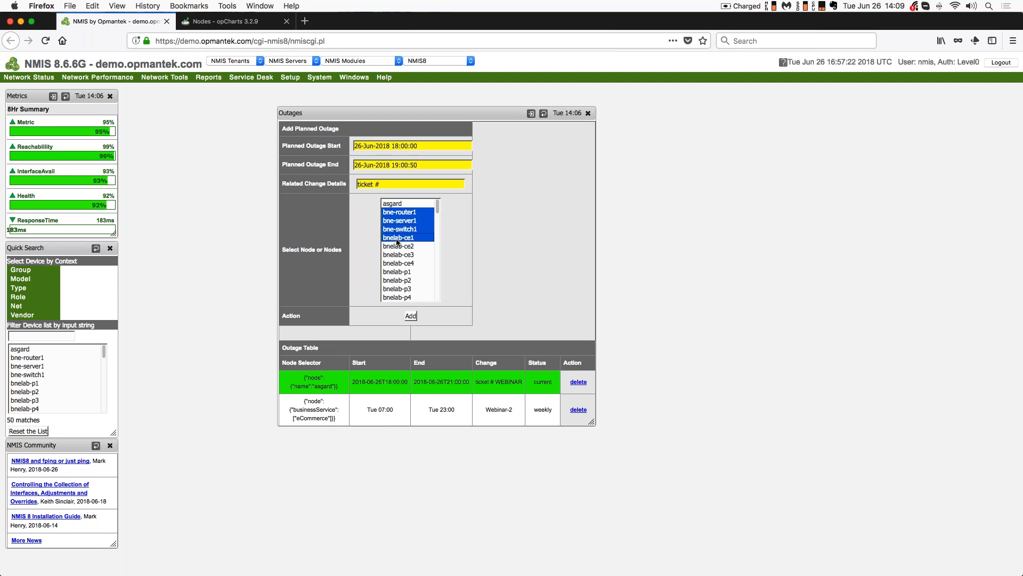
left_click(400, 272, "super")
left_click(399, 263, "super")
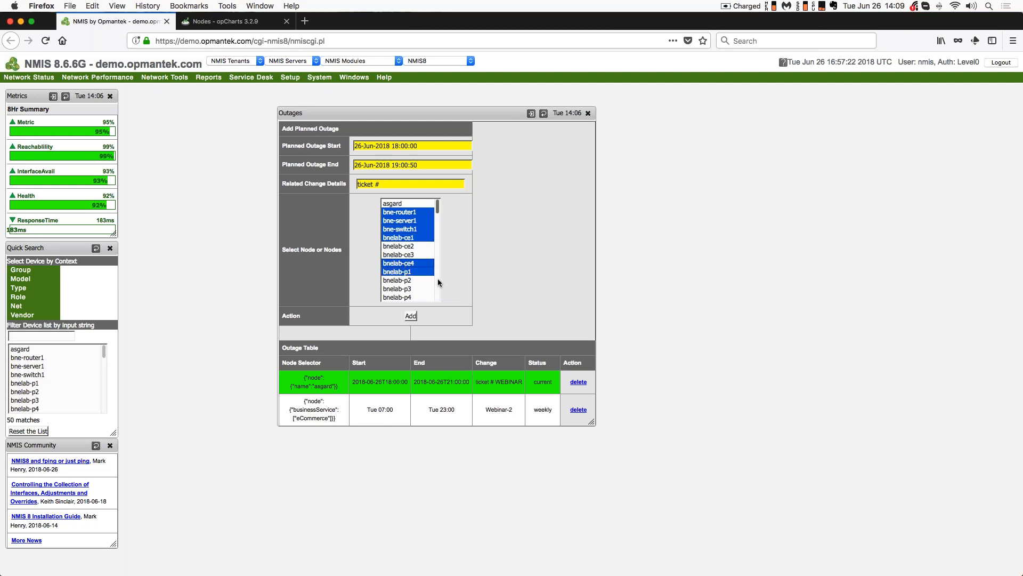
Enter "ticket # sample" as the related change details and try to add the outage
left_click(405, 183)
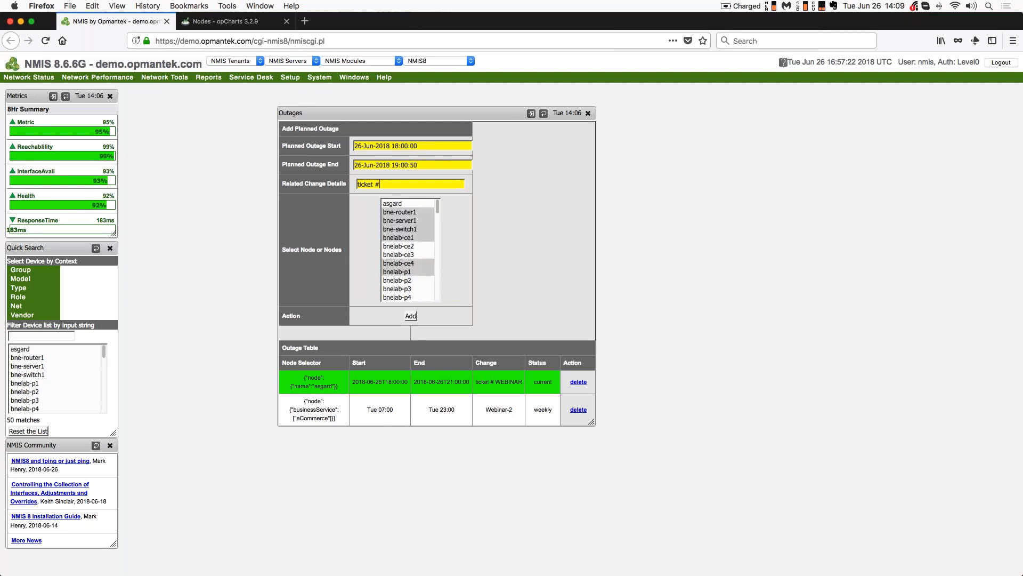
type("sample")
left_click(410, 316)
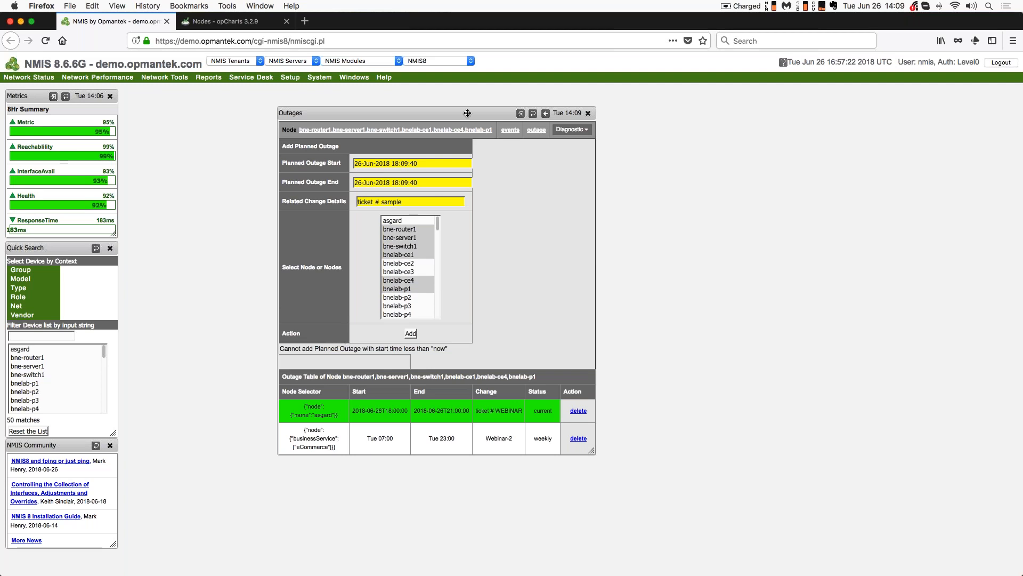
Reposition and enlarge the Outages window, and examine the message below the planned outage form
left_click_drag(441, 109, 413, 98)
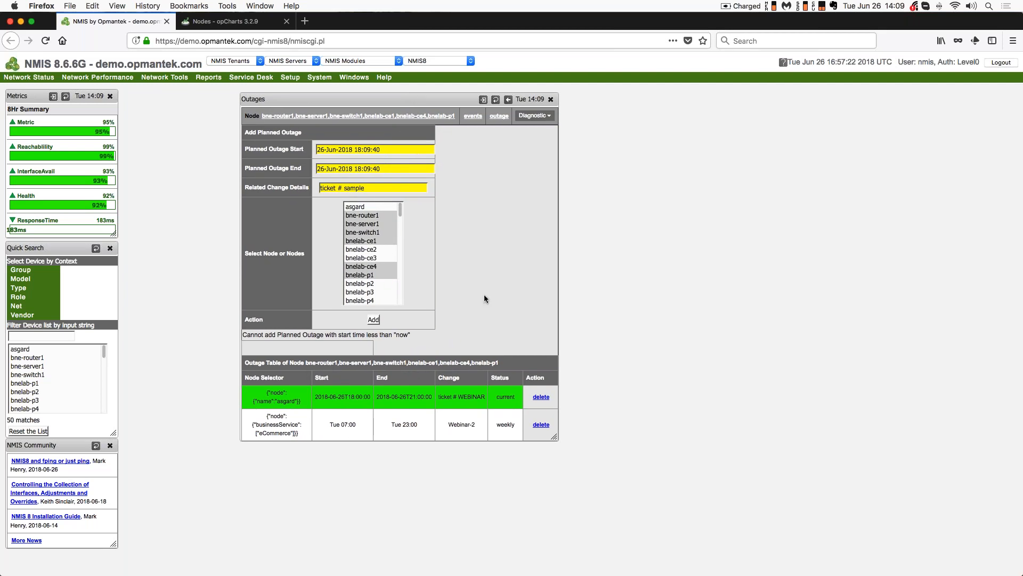
left_click_drag(557, 437, 605, 482)
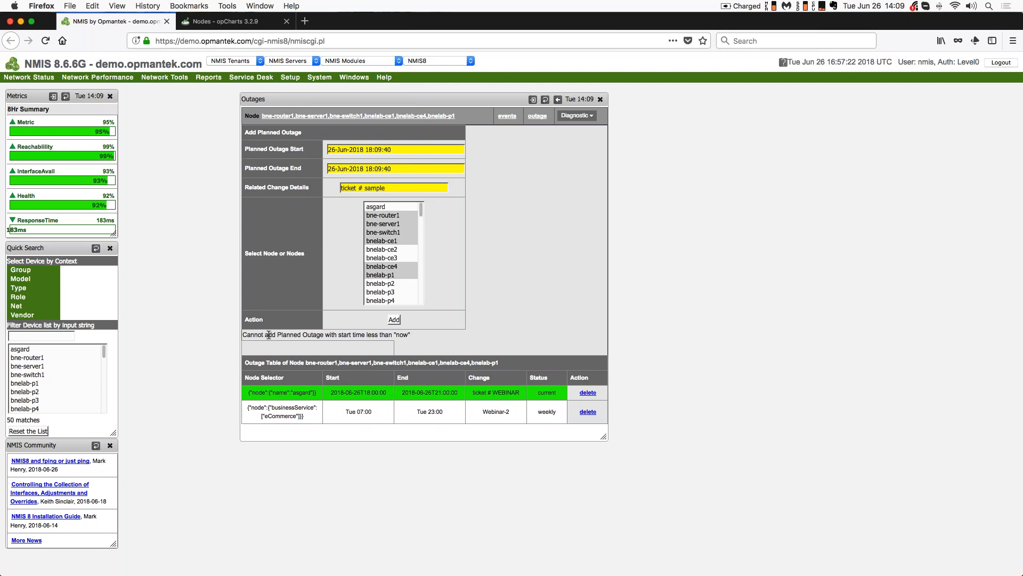
left_click_drag(243, 335, 429, 334)
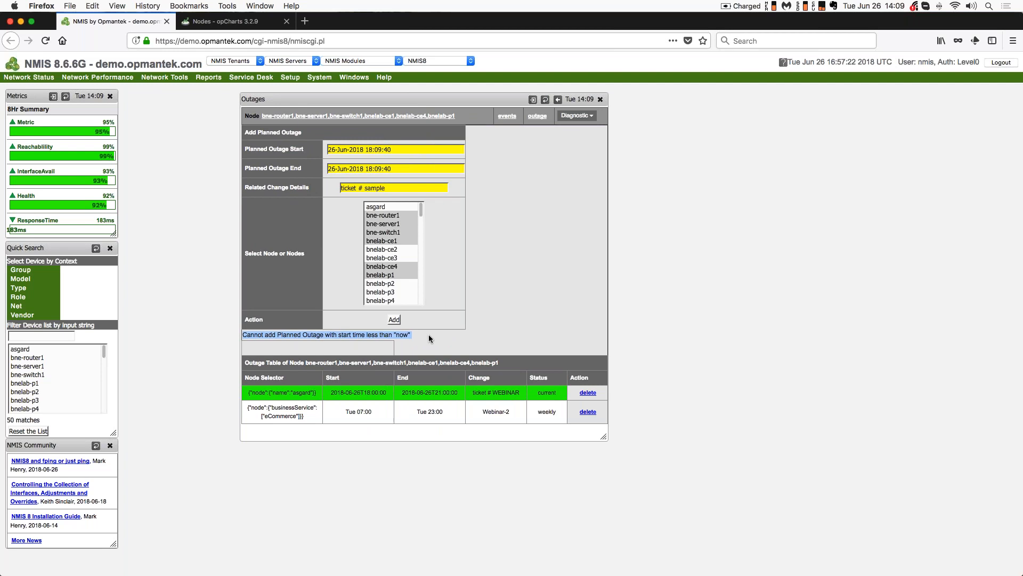
Set the outage start to 26-Jun-2018 18:10:40 and the end to 26-Jun-2018 19:09:40, and add the outage
left_click(400, 145)
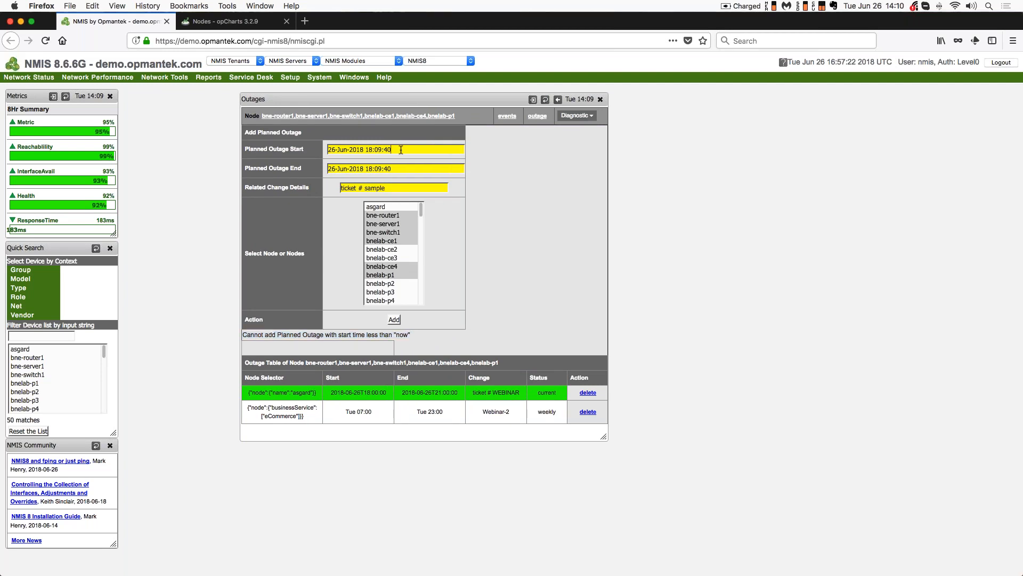
left_click(374, 170)
key("BackSpace")
type("9")
left_click(381, 150)
key("BackSpace")
key("BackSpace")
type("10")
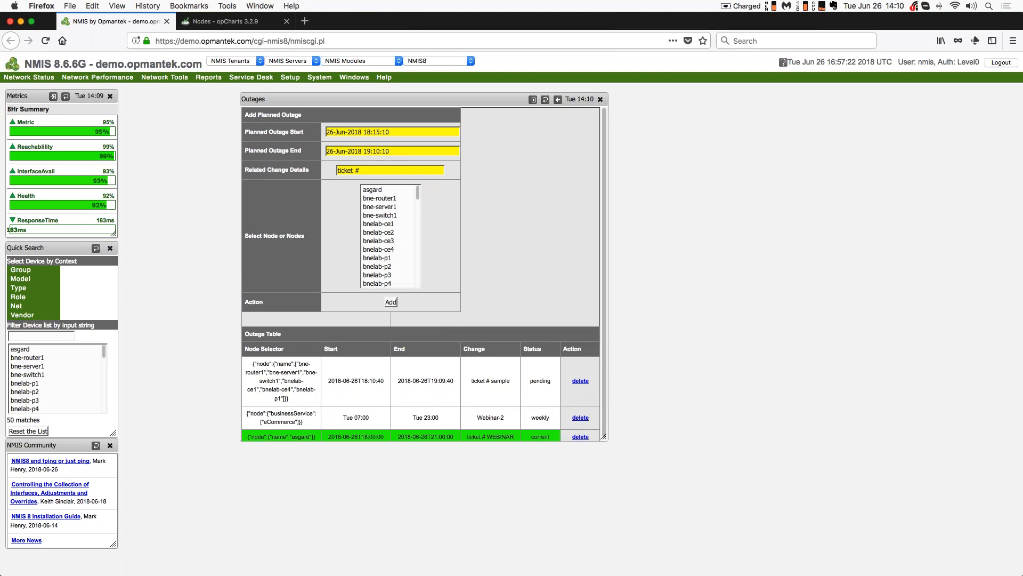
Check the "ticket # sample" entry and its status in the outage table, and move the Outages window aside
left_click_drag(252, 363, 560, 388)
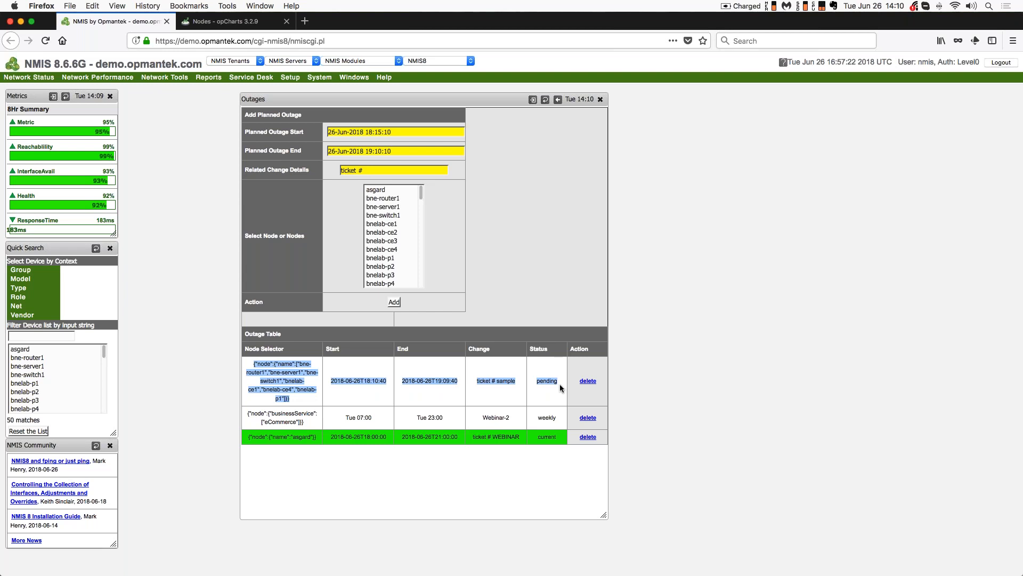
left_click(544, 385)
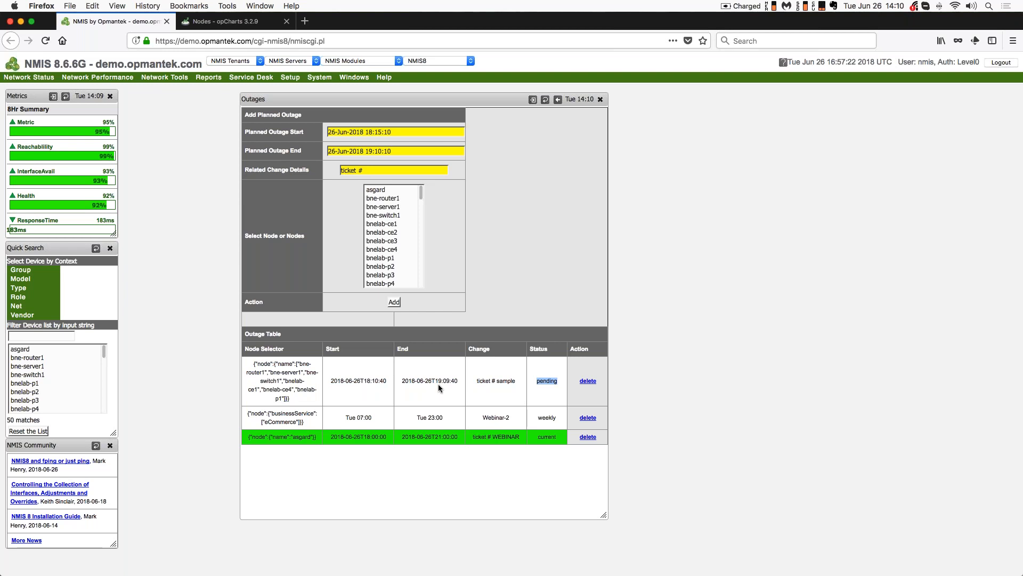
left_click_drag(466, 99, 871, 95)
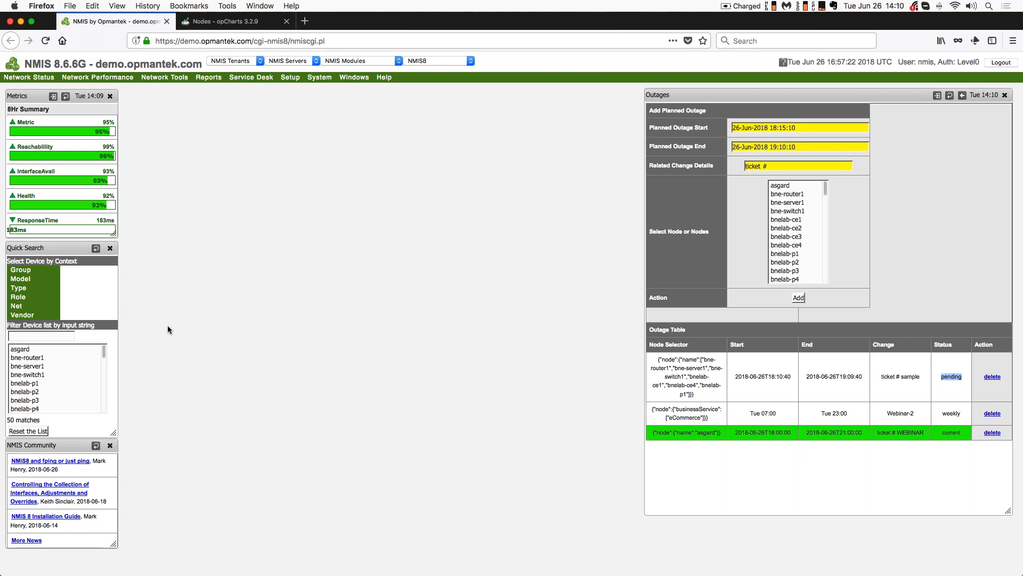
Open the node details of asgard, place them beside the Outages window and examine the outage status
left_click(15, 352)
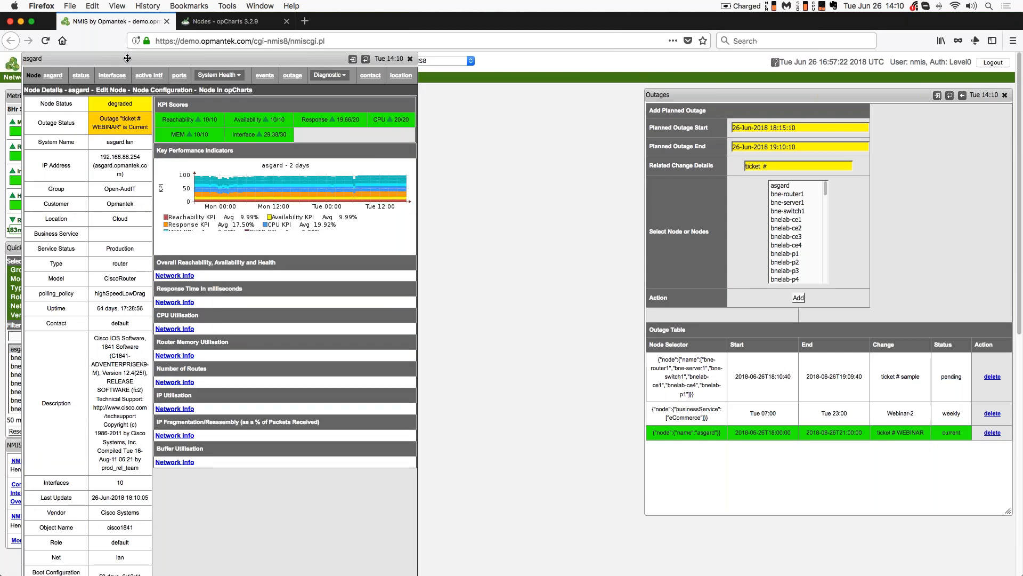
left_click_drag(115, 58, 290, 55)
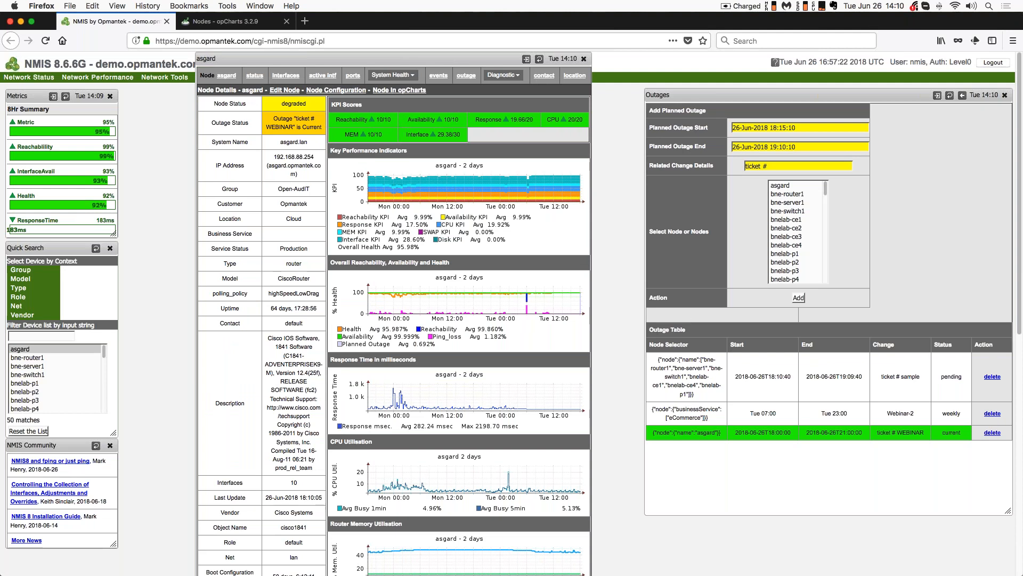
mouse_move(320, 113)
left_mouse_down()
mouse_move(238, 107)
mouse_move(191, 130)
mouse_move(286, 157)
mouse_move(329, 117)
left_mouse_up()
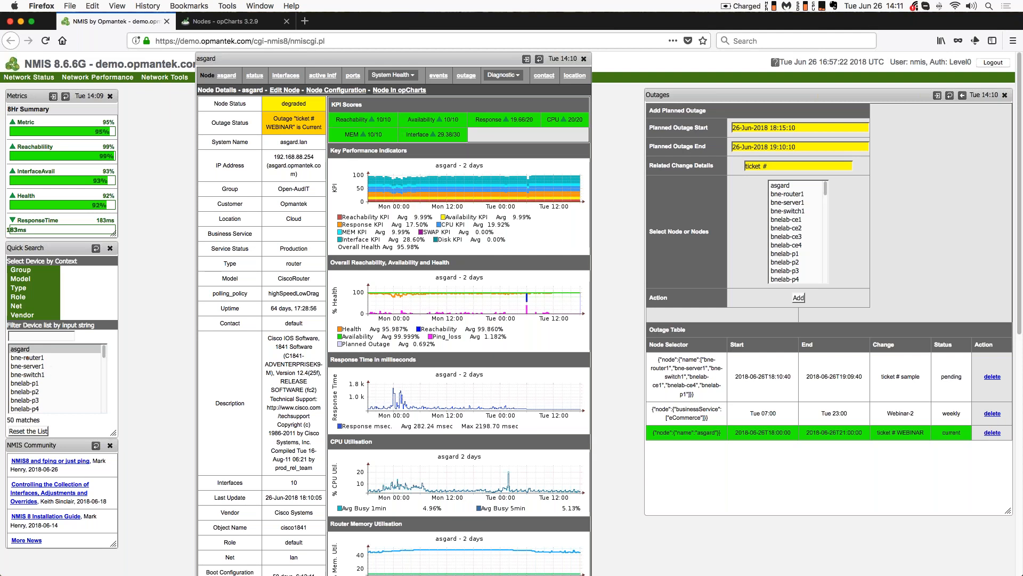
Open the node details of bne-router1 to check its outage status, and close them again
left_click(31, 359)
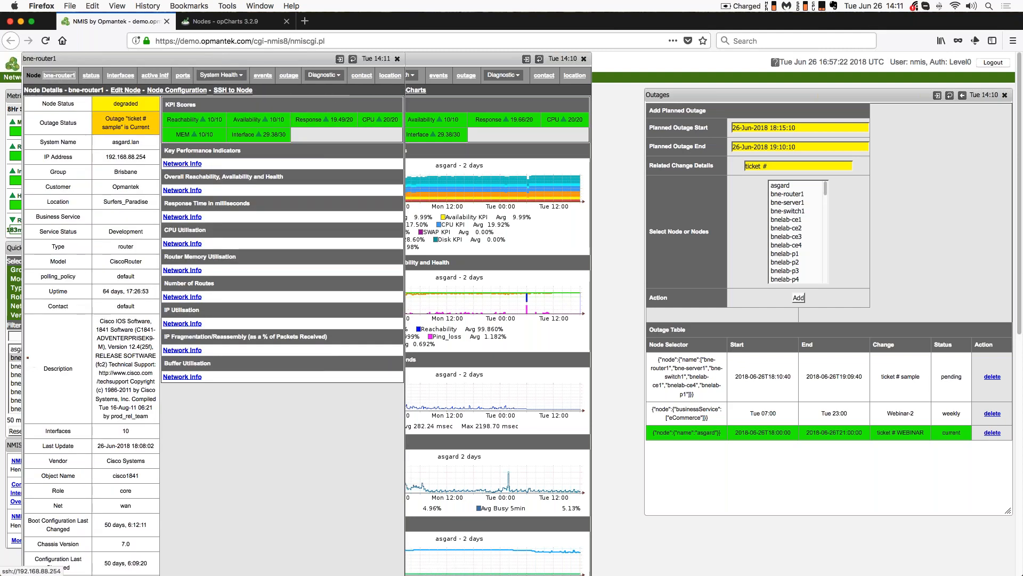
left_click(249, 58)
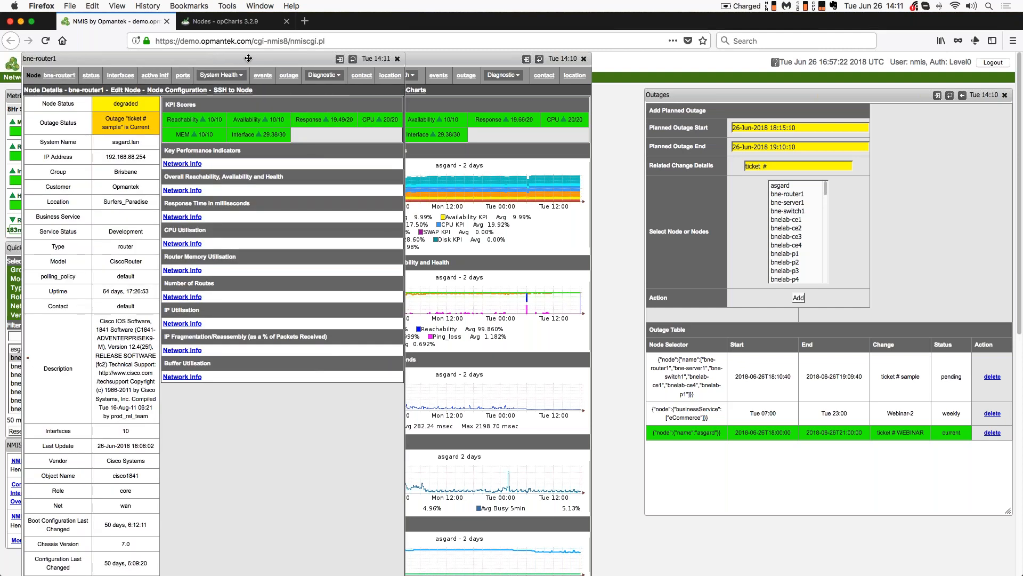
left_click_drag(248, 58, 396, 106)
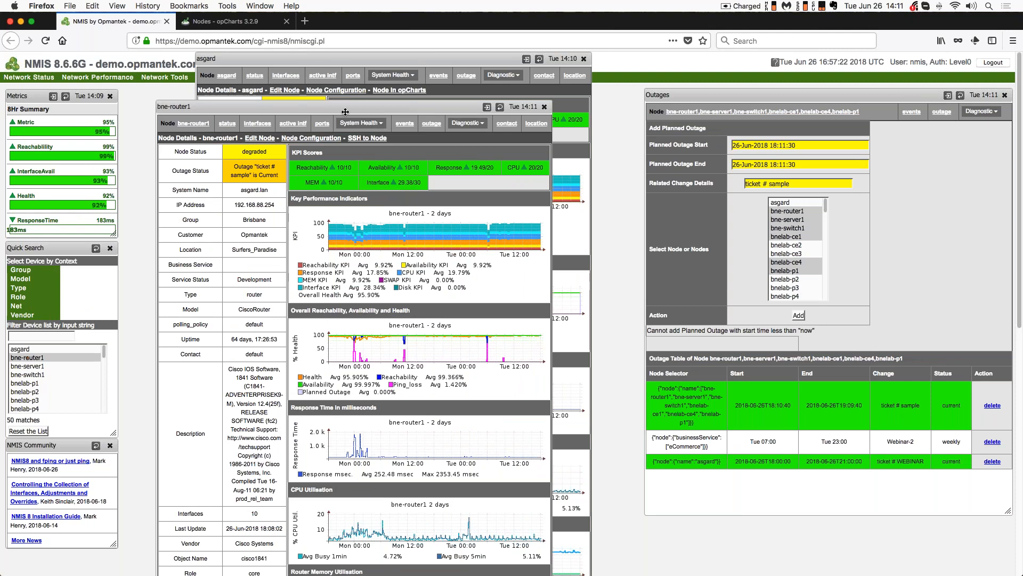
left_click_drag(295, 107, 441, 105)
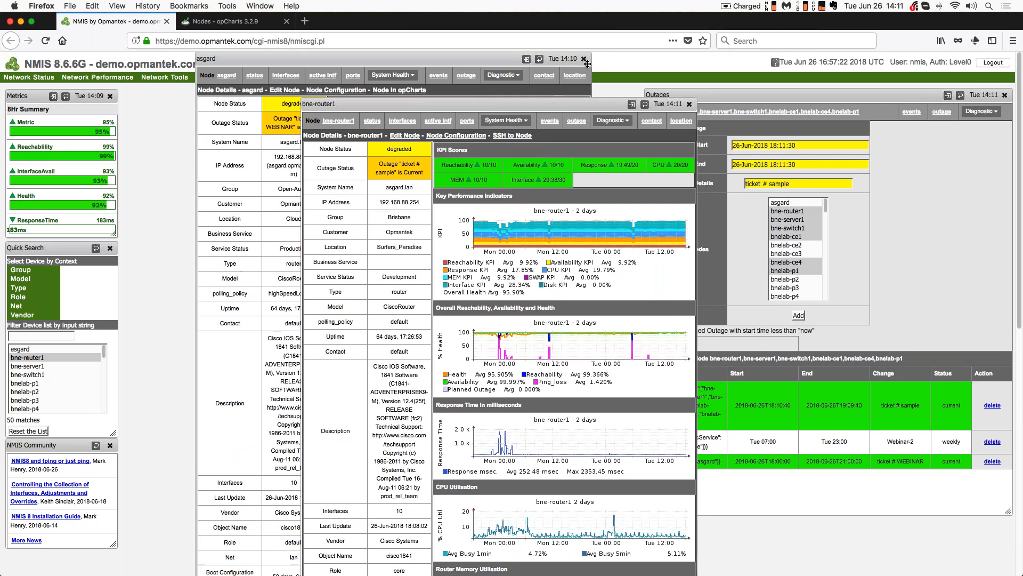
left_click(689, 104)
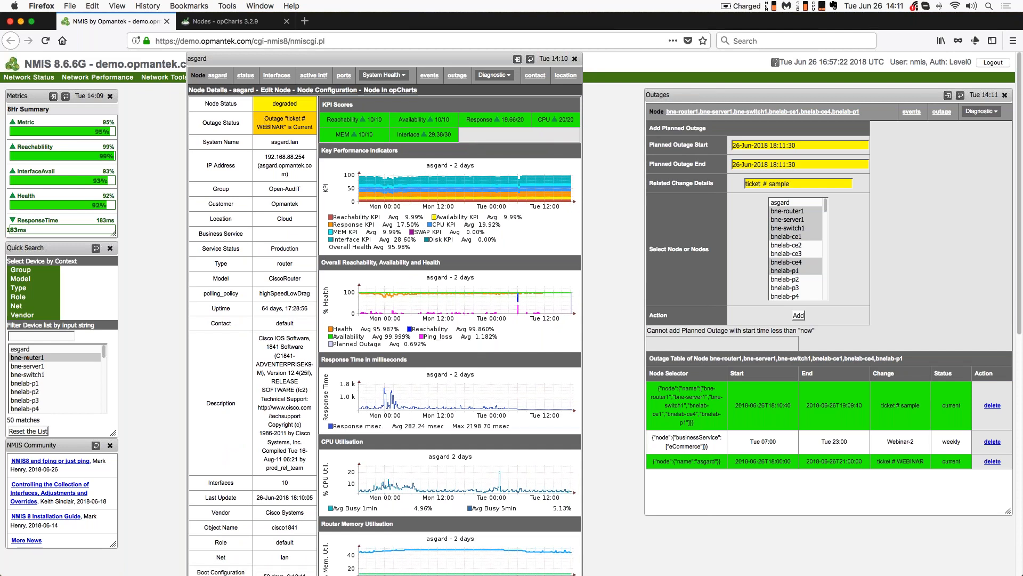
Open the outages of node asgard and delete the "ticket # WEBINAR" outage
mouse_move(438, 91)
left_mouse_down()
mouse_move(479, 65)
mouse_move(427, 82)
mouse_move(439, 98)
left_mouse_up()
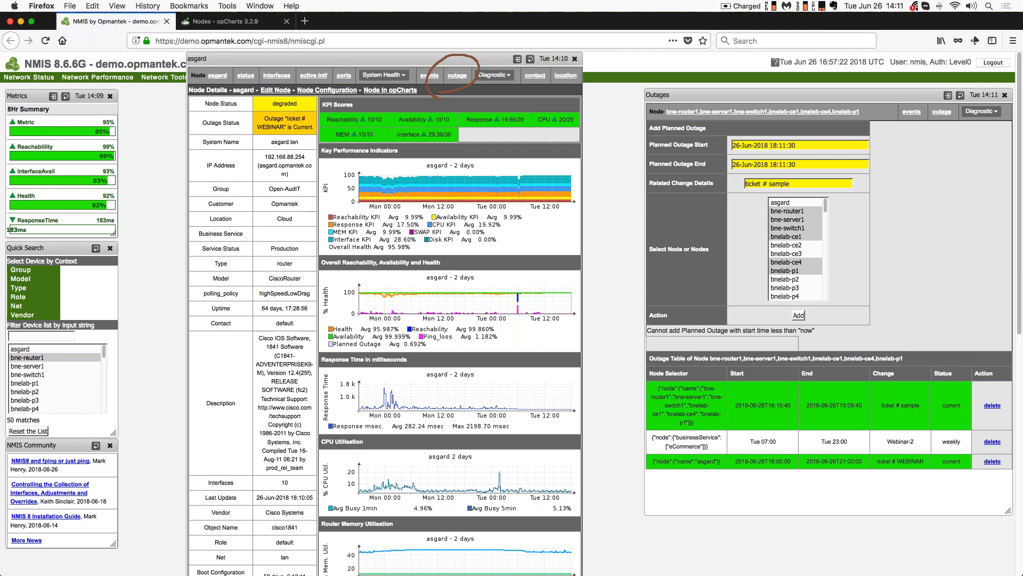
left_click(456, 76)
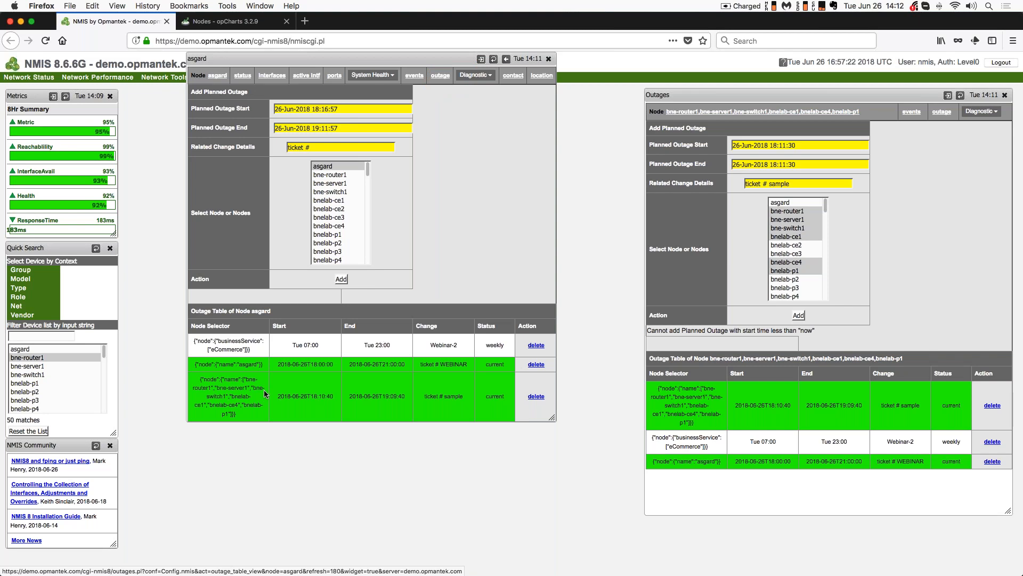
left_click(536, 365)
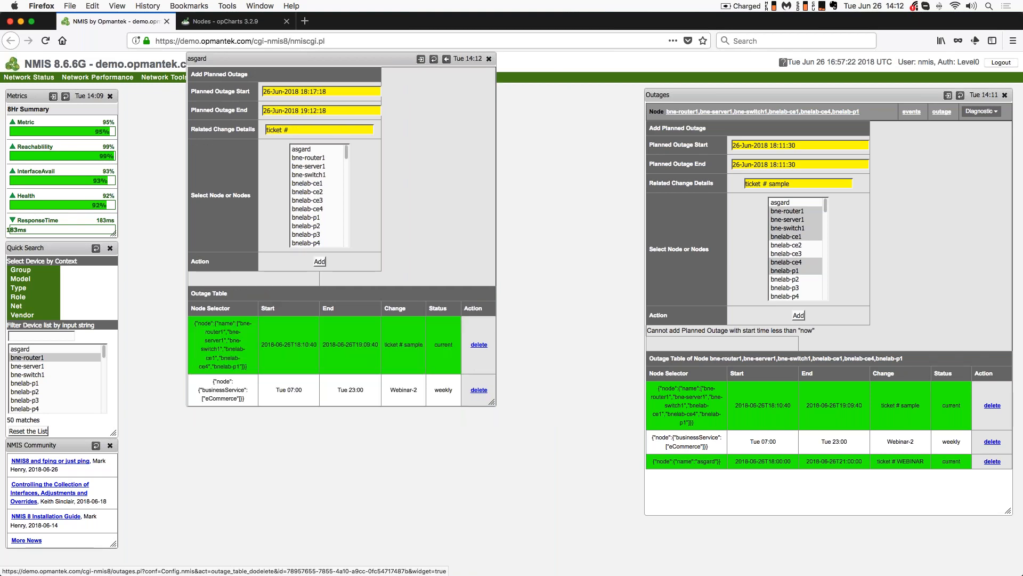
Close asgard's outage window, reopen its node details to recheck the outage status, and close them
left_click_drag(442, 62, 490, 93)
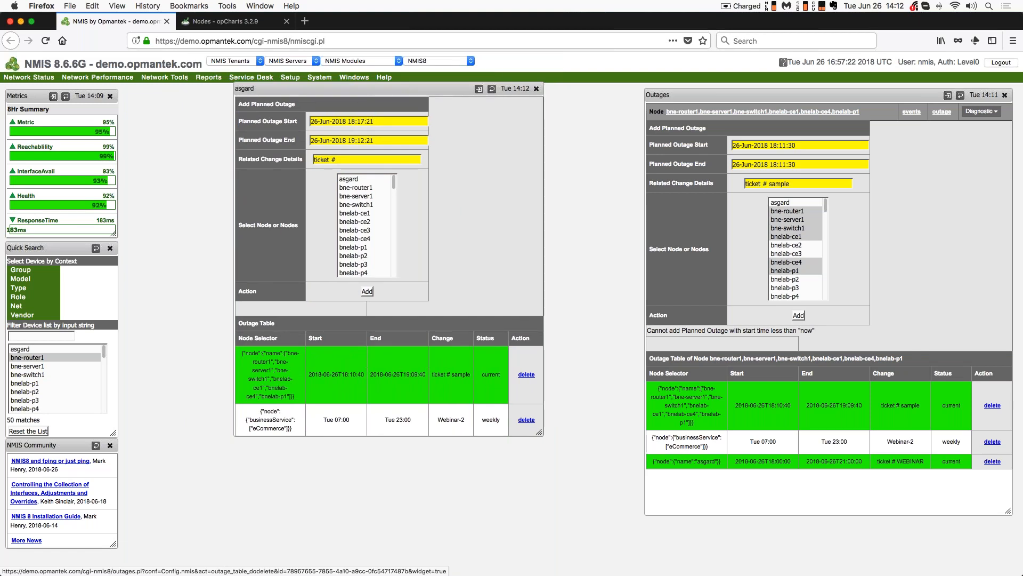
left_click_drag(493, 89, 467, 90)
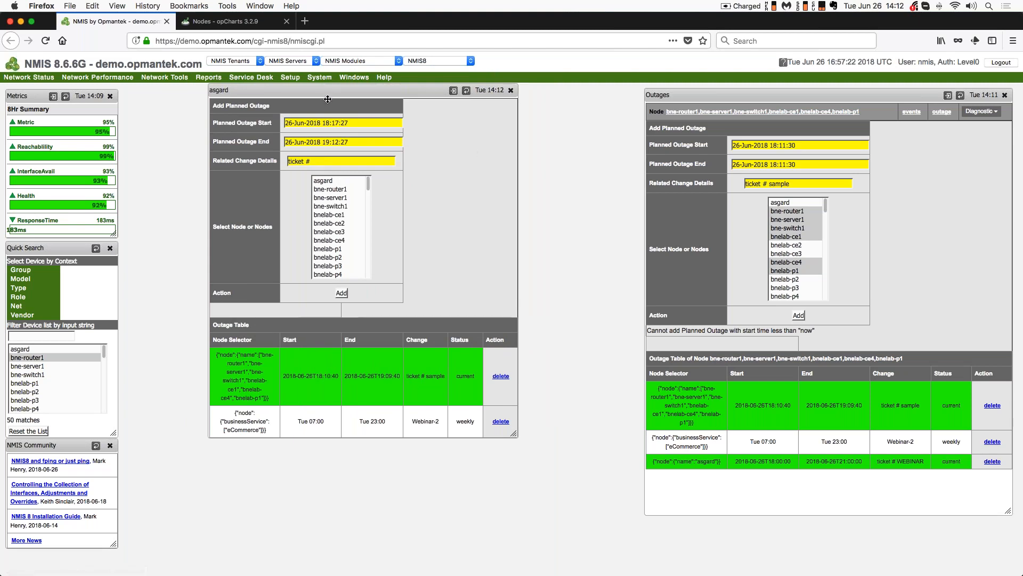
left_click_drag(324, 90, 332, 101)
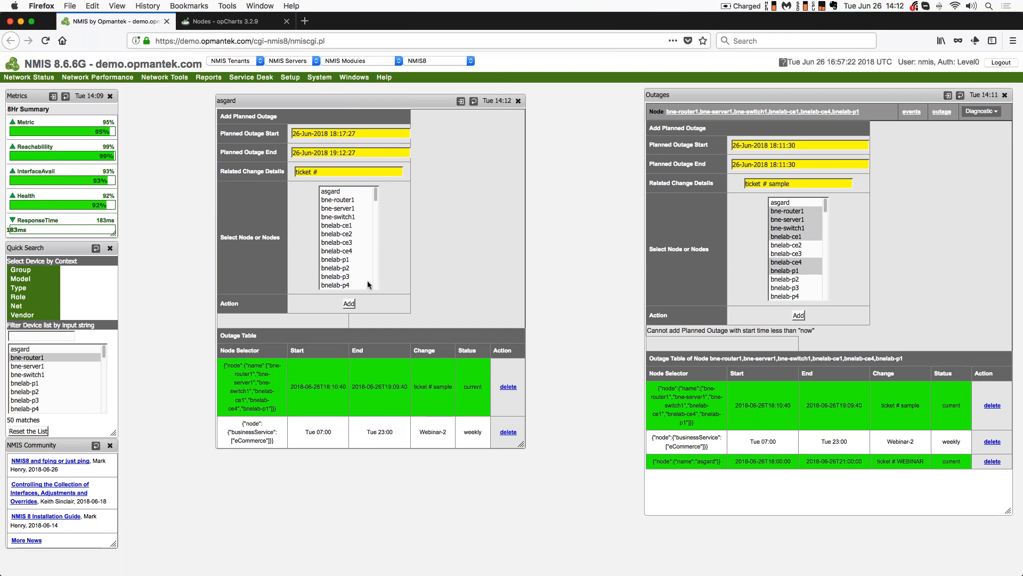
left_click(518, 101)
left_click(20, 349)
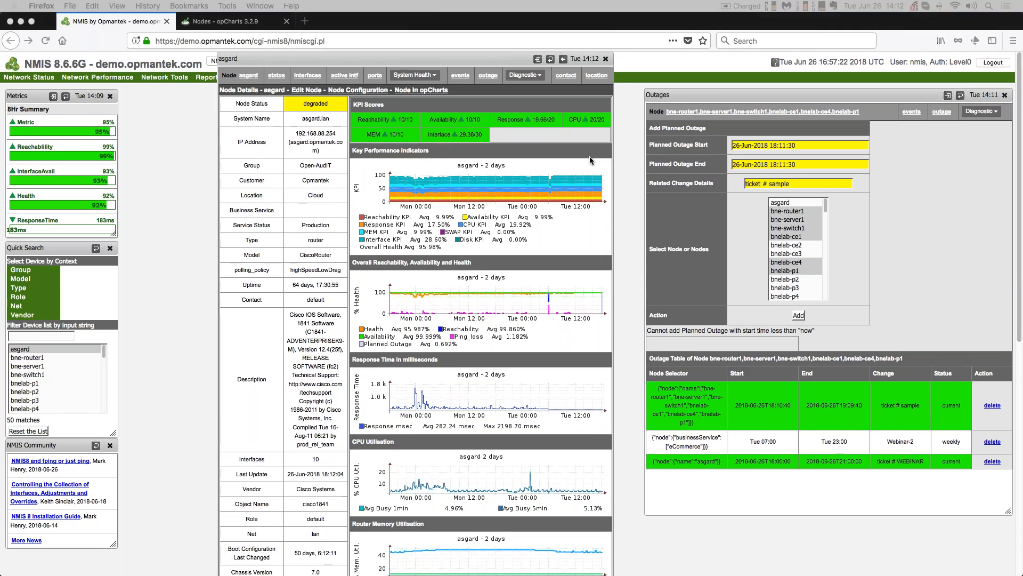
left_click(606, 60)
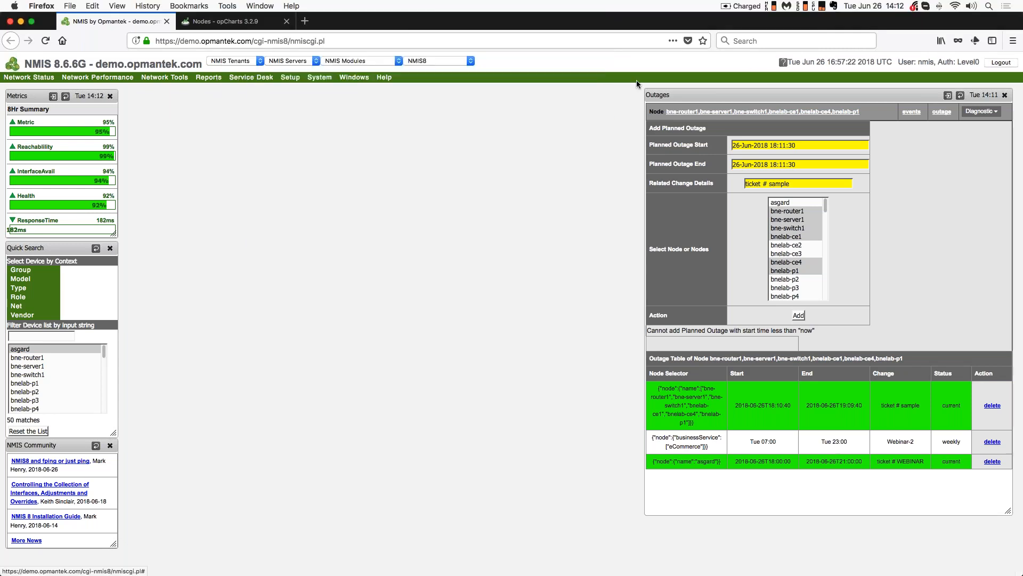
Move the Outages window back beside the widgets, switch to the PowerPoint slide show and advance to the "Creating Complex Outages" slide
left_click_drag(711, 96, 290, 101)
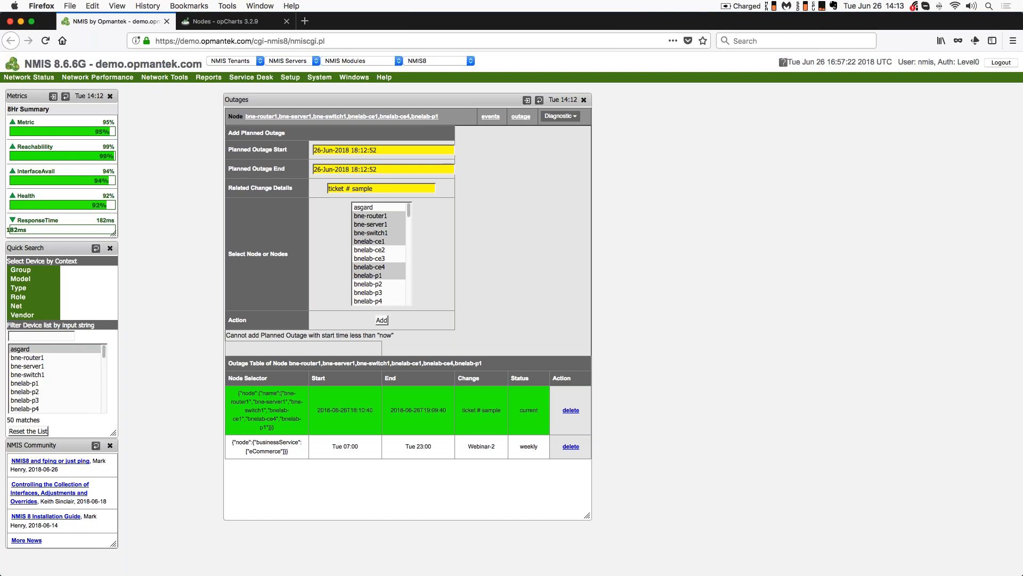
mouse_move(613, 574)
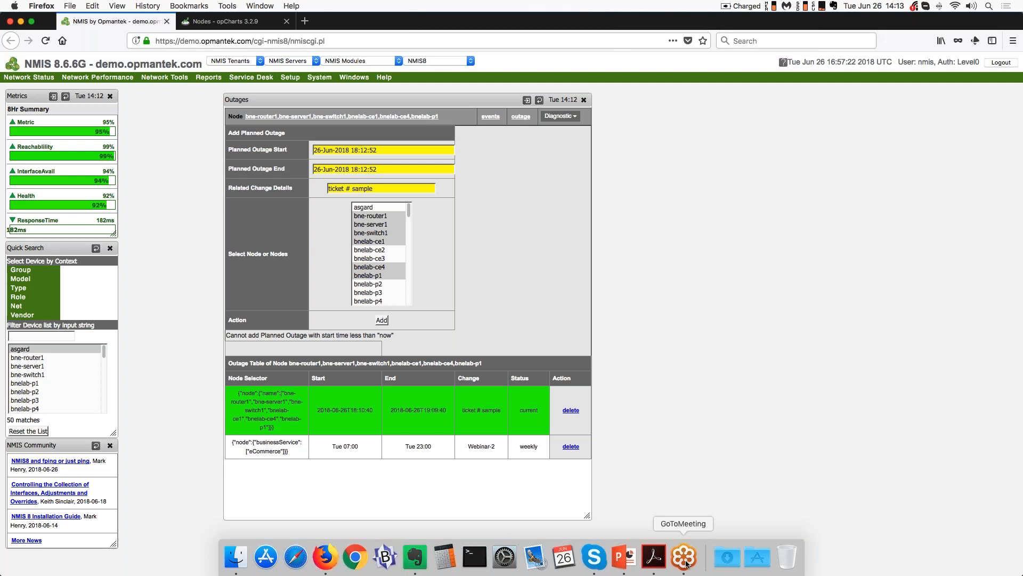
left_click(633, 563)
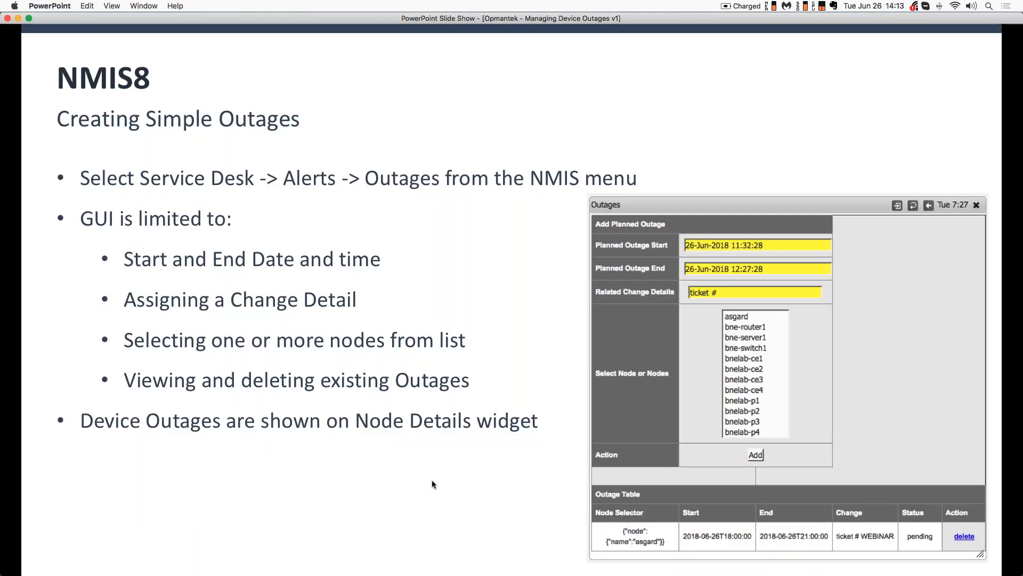
key("Right")
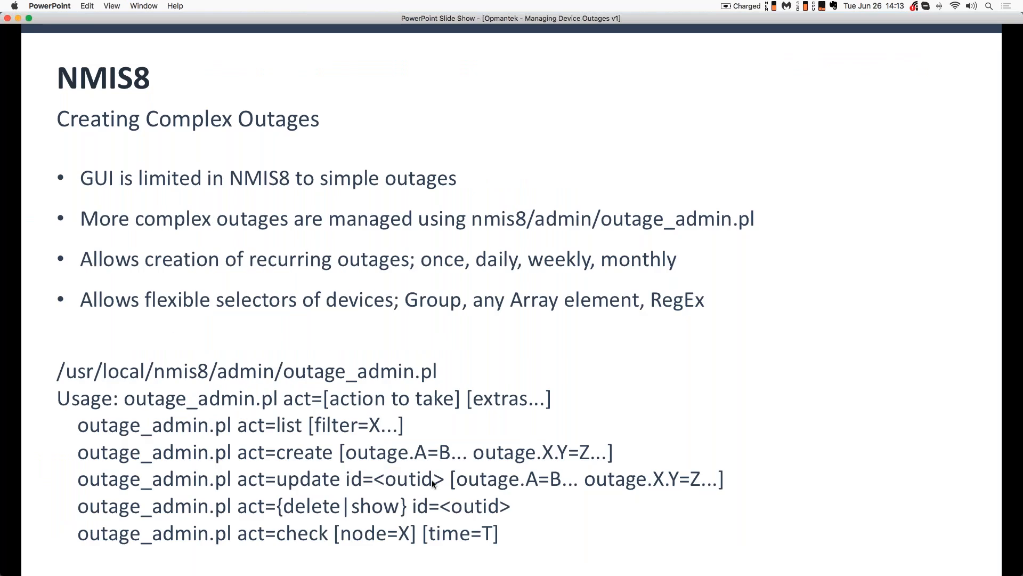
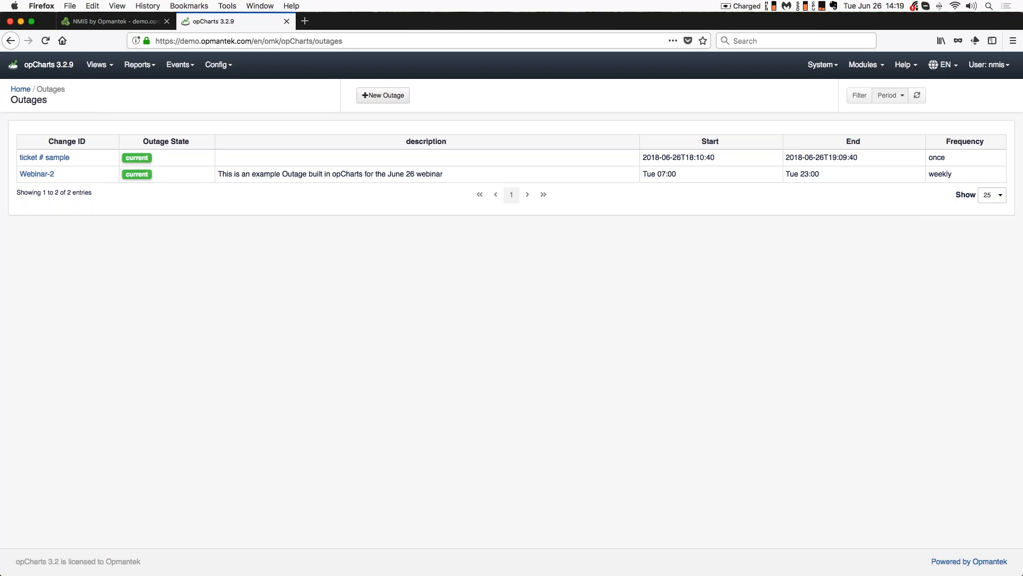
Open the Webinar-2 outage, review its change ID, description and frequency options, and return to the outages list without saving
left_click(34, 176)
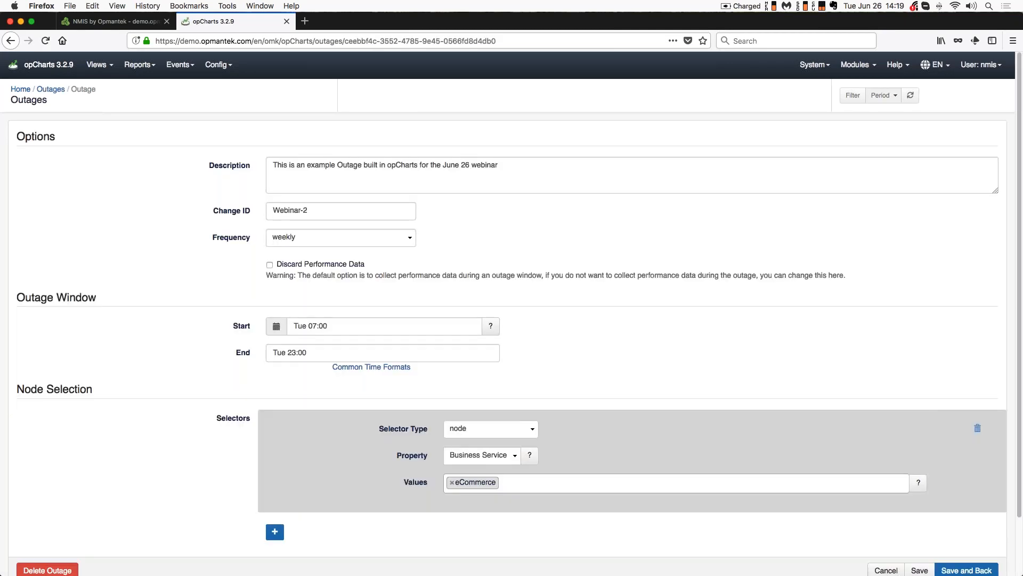
left_click_drag(315, 209, 223, 207)
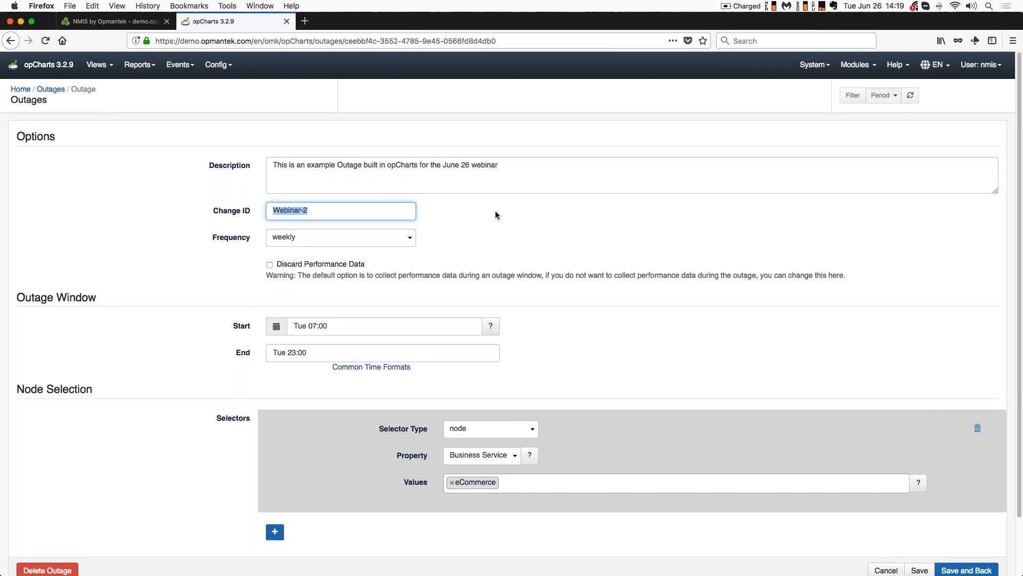
left_click_drag(503, 171, 244, 158)
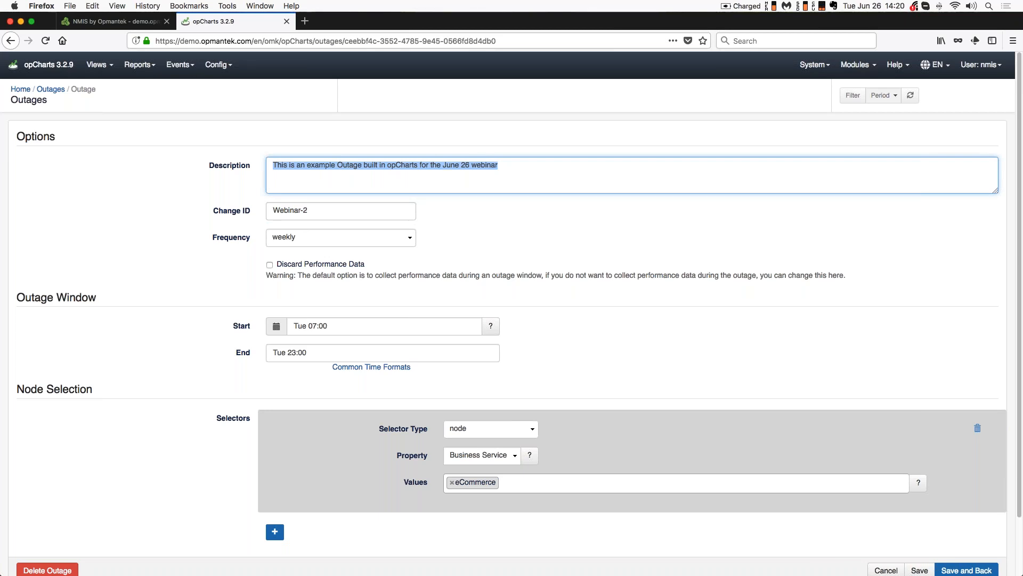
left_click(322, 169)
left_click_drag(501, 165, 248, 161)
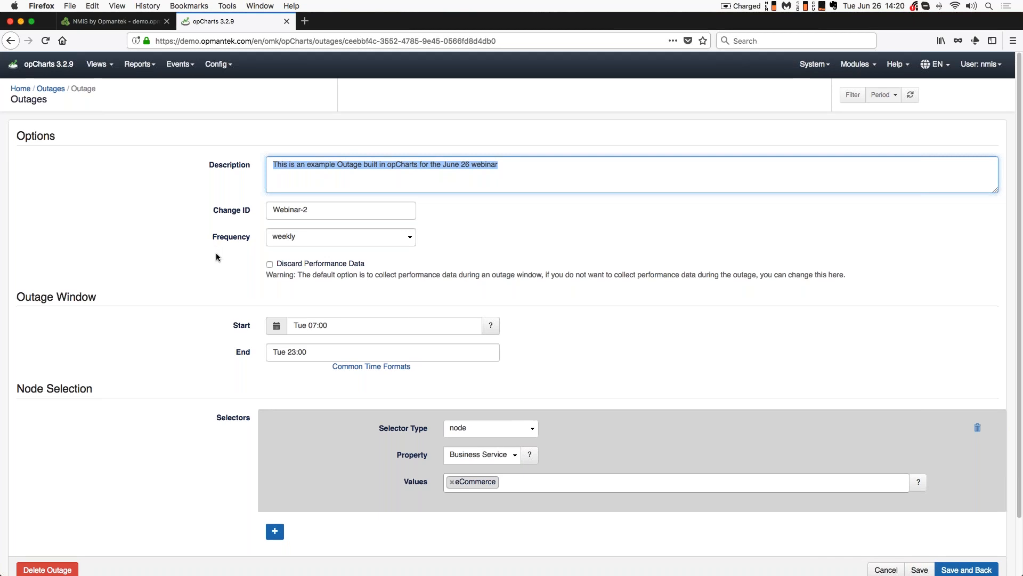
scroll(216, 252, "down", 3)
left_click(412, 176)
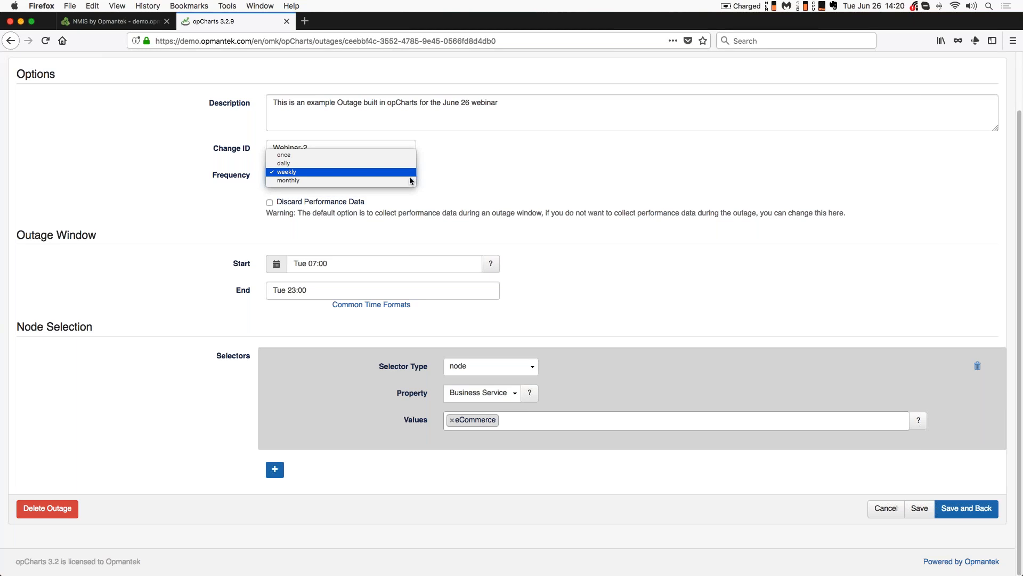
left_click(515, 174)
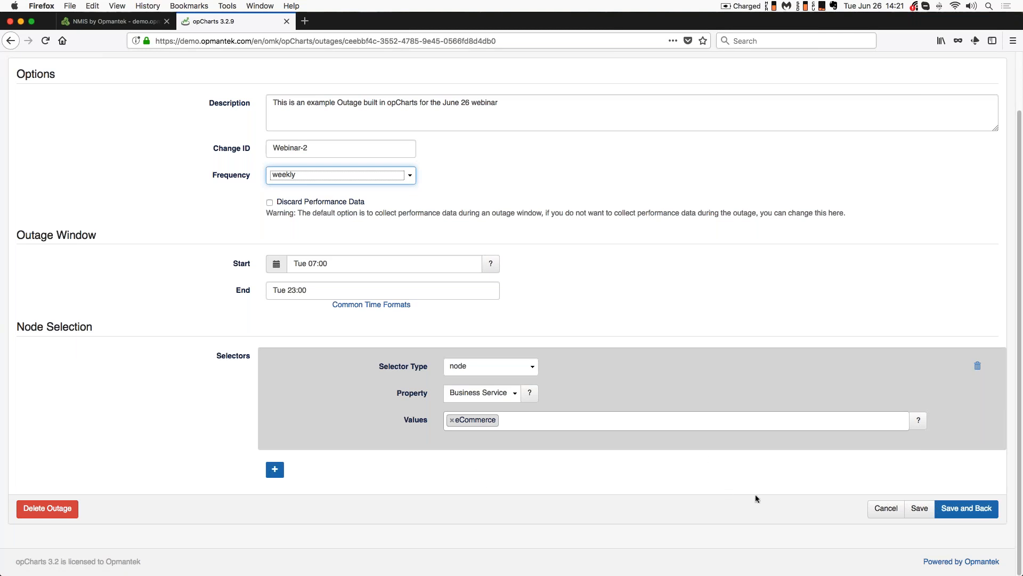
left_click(884, 509)
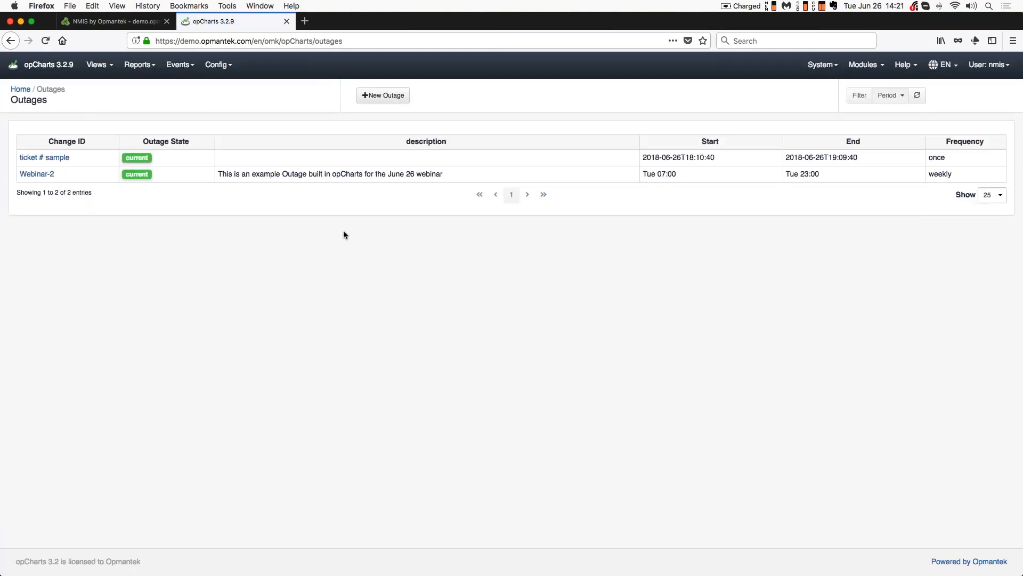
Start a new outage with the description "This is a sample of an outage" and the change ID Sample-3
left_click(376, 97)
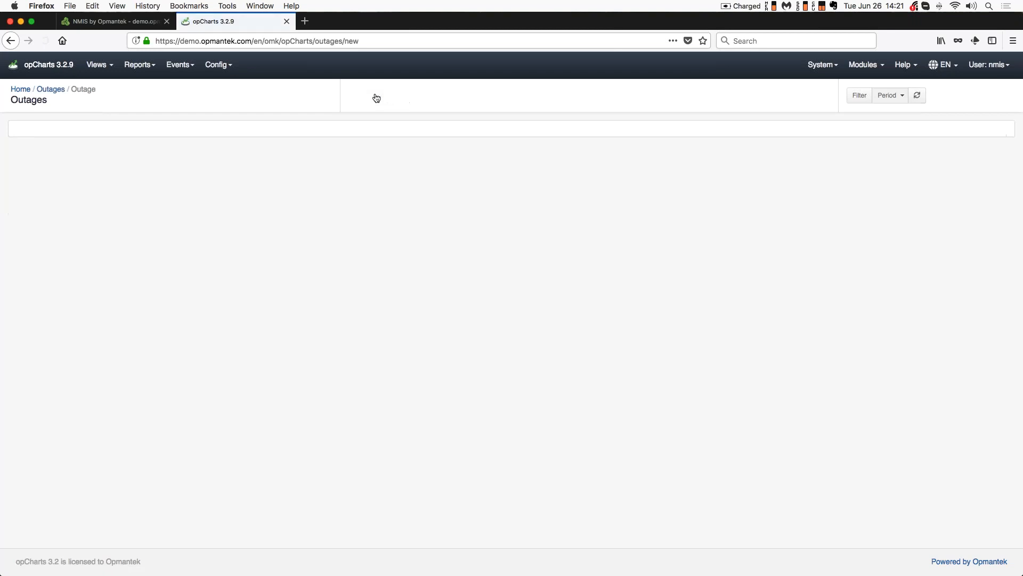
left_click(321, 168)
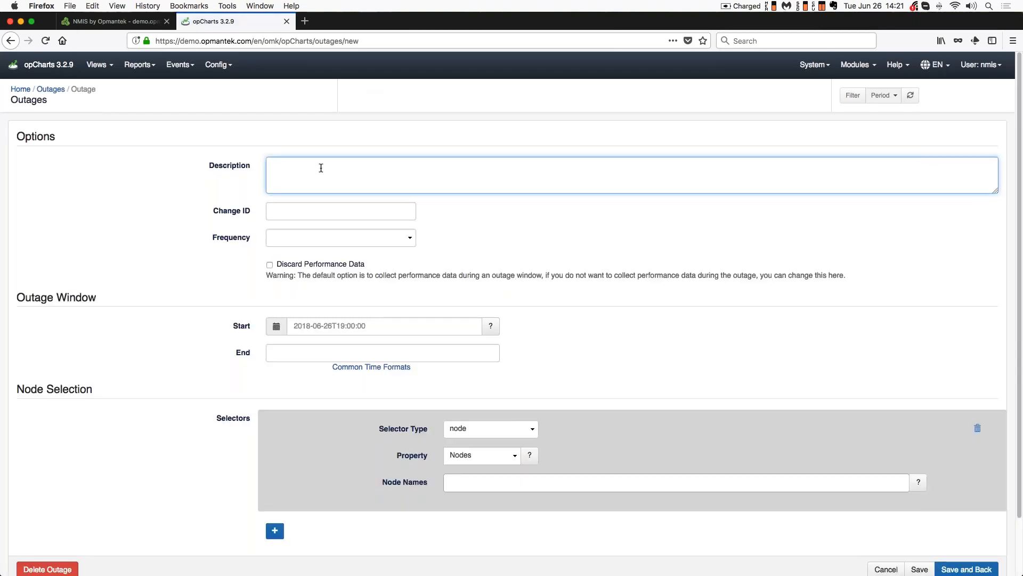
type("This is a sample of an outage")
left_click(288, 211)
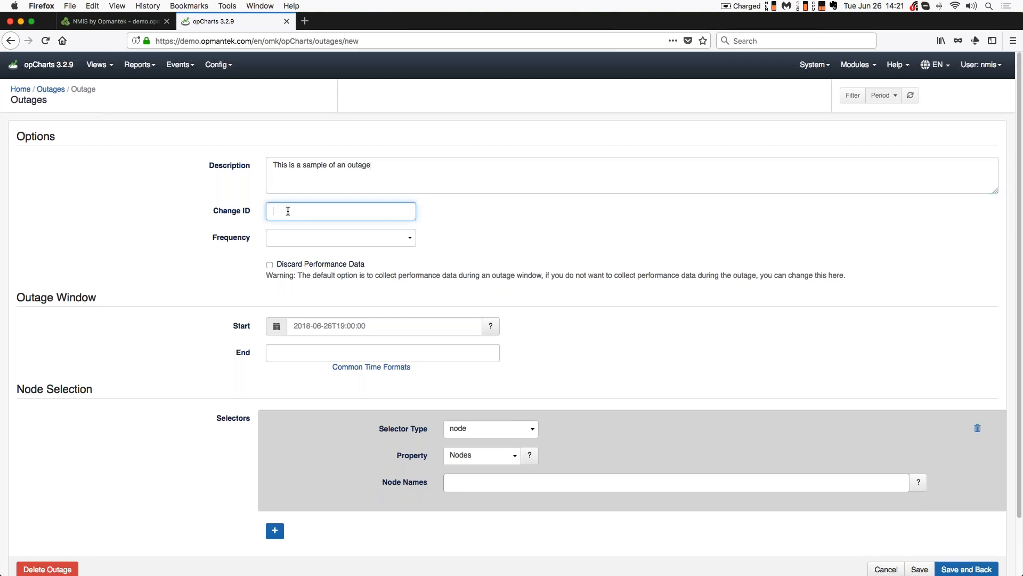
type("SAmple-3")
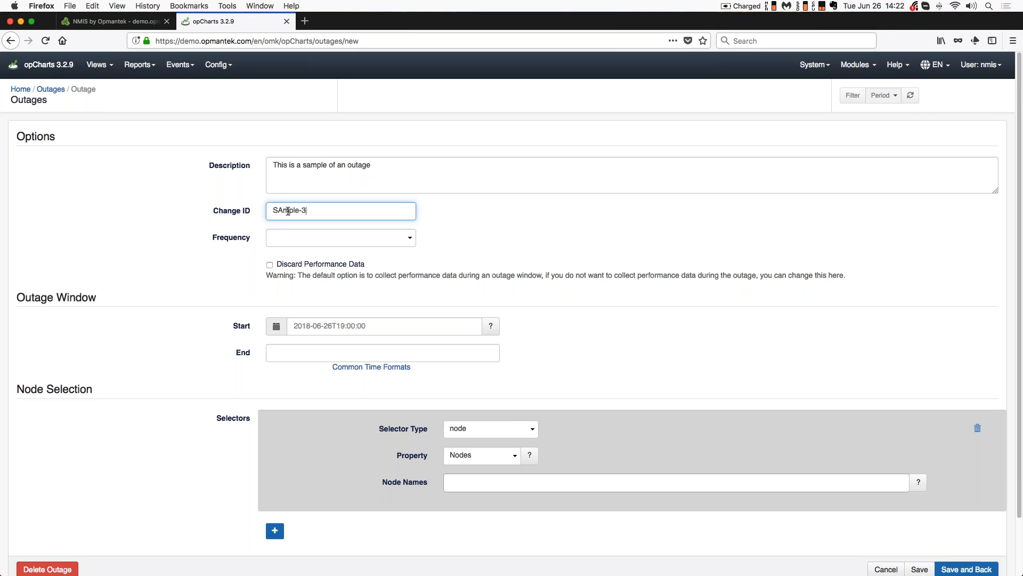
key("BackSpace")
key("BackSpace")
key("BackSpace")
key("BackSpace")
key("BackSpace")
key("BackSpace")
key("BackSpace")
type("ample-3")
Try the daily, weekly and monthly frequencies to compare the start and end time formats each one requires
left_click(411, 241)
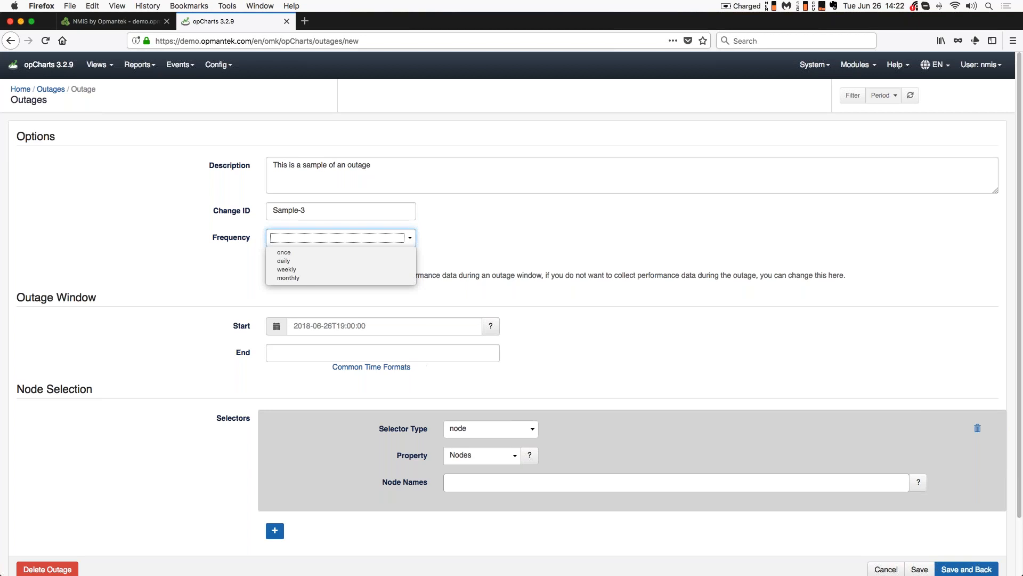
key("Escape")
mouse_move(435, 306)
left_mouse_down()
mouse_move(224, 319)
mouse_move(497, 391)
mouse_move(359, 299)
left_mouse_up()
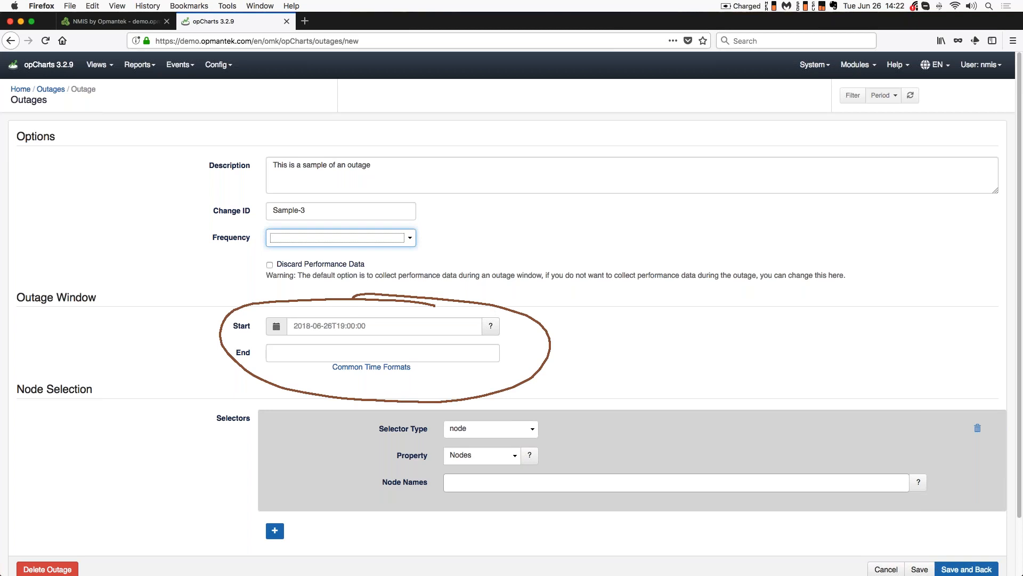
left_click(409, 237)
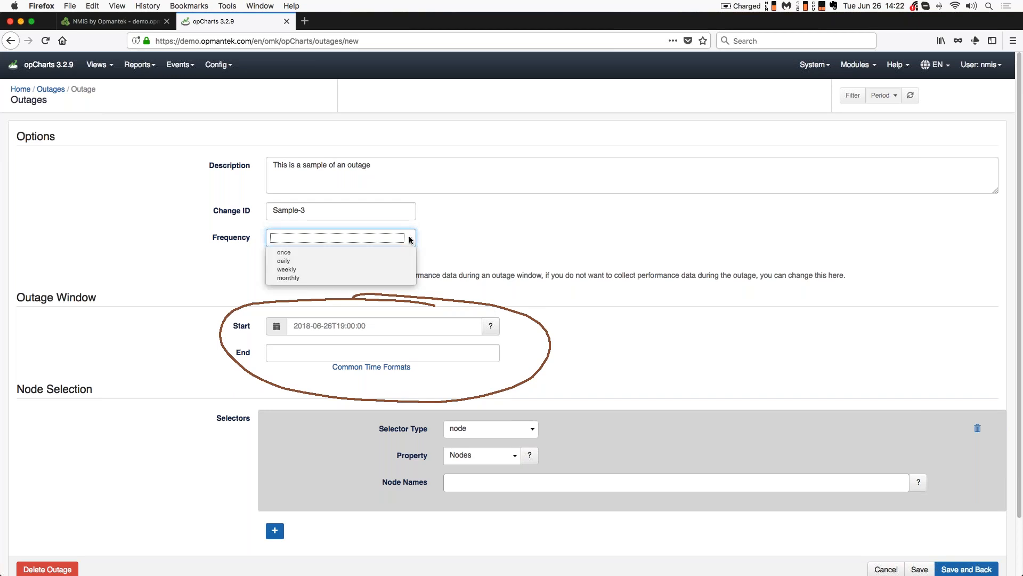
left_click(307, 262)
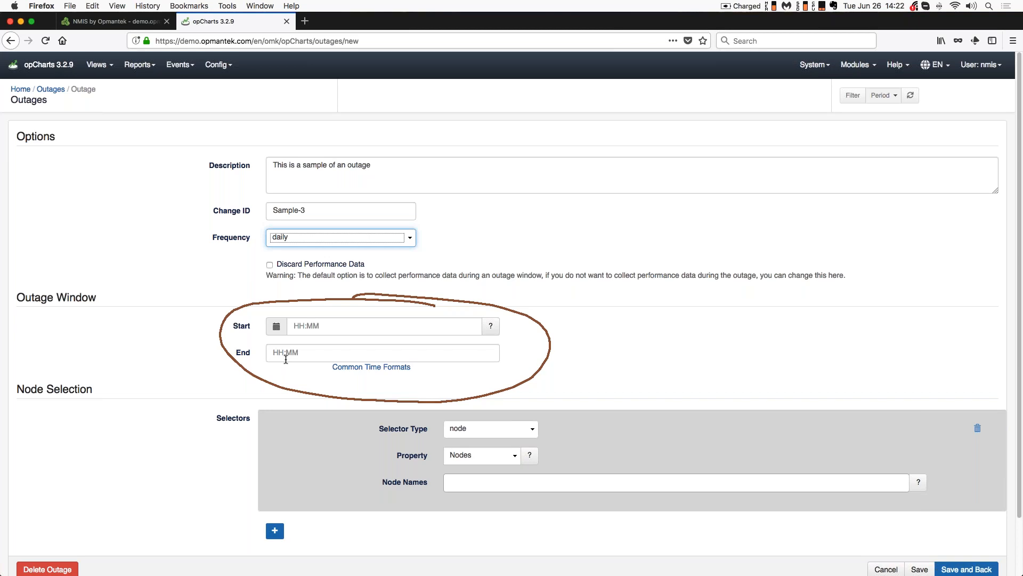
left_click(410, 238)
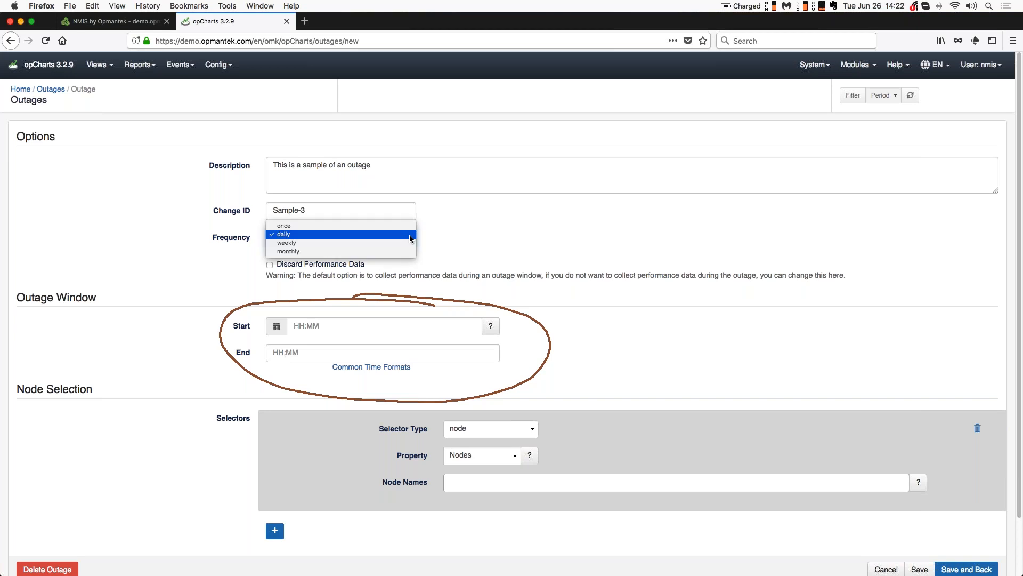
left_click(410, 243)
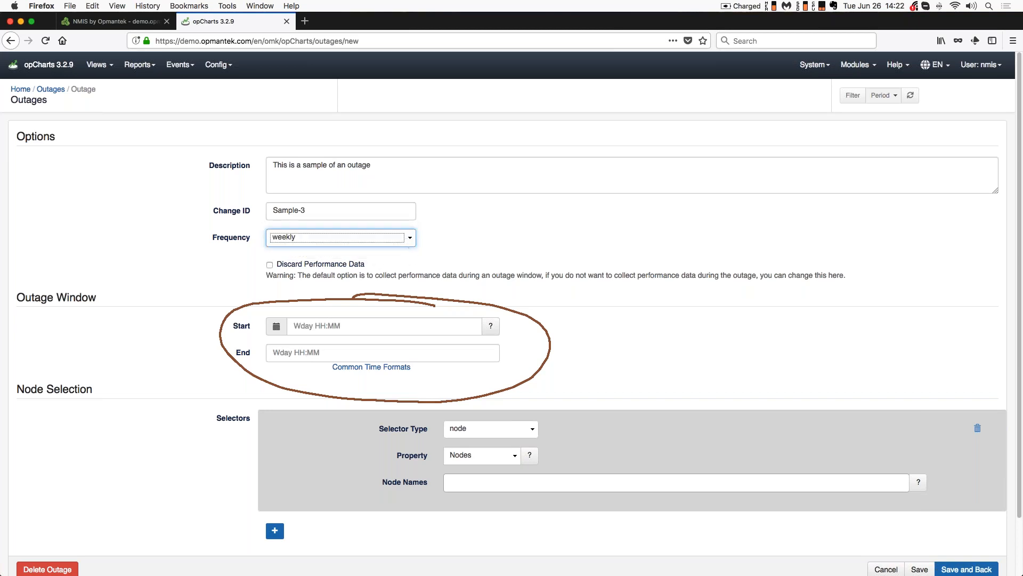
left_click(297, 326)
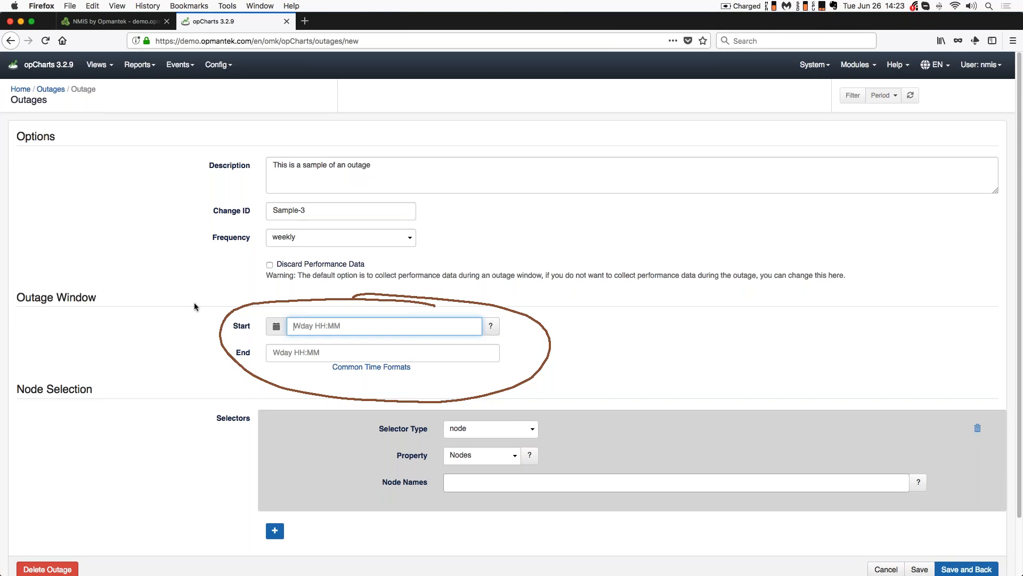
left_click(410, 240)
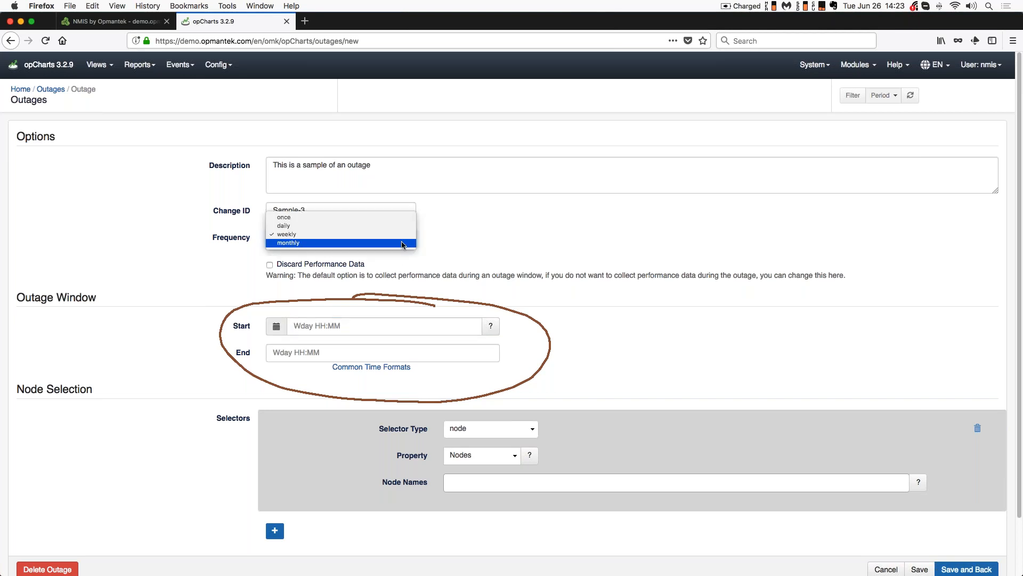
left_click(404, 244)
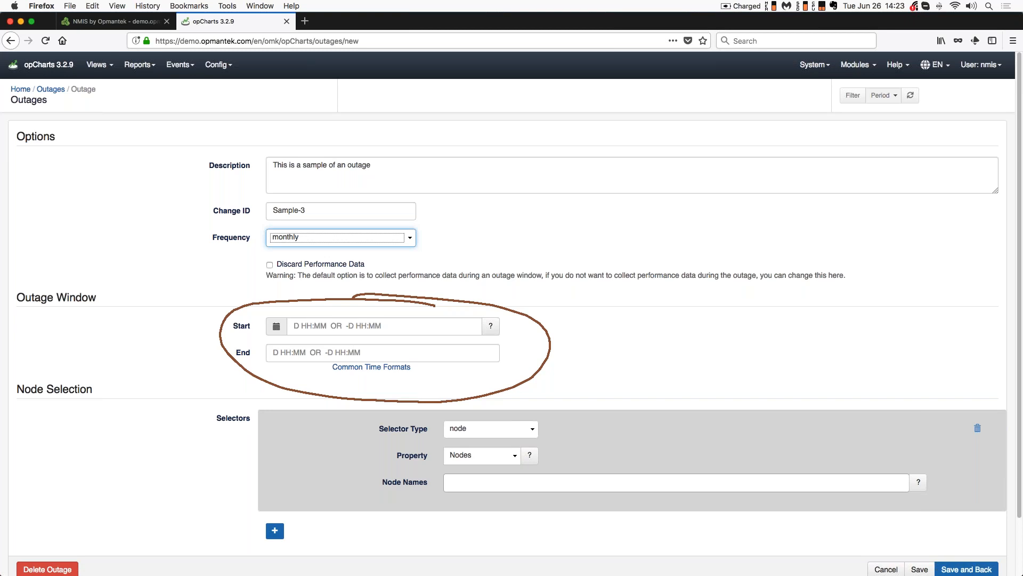
Set the frequency to once and apply an outage window on 06/27/2018 from 8:00 to 23:59
left_click(410, 238)
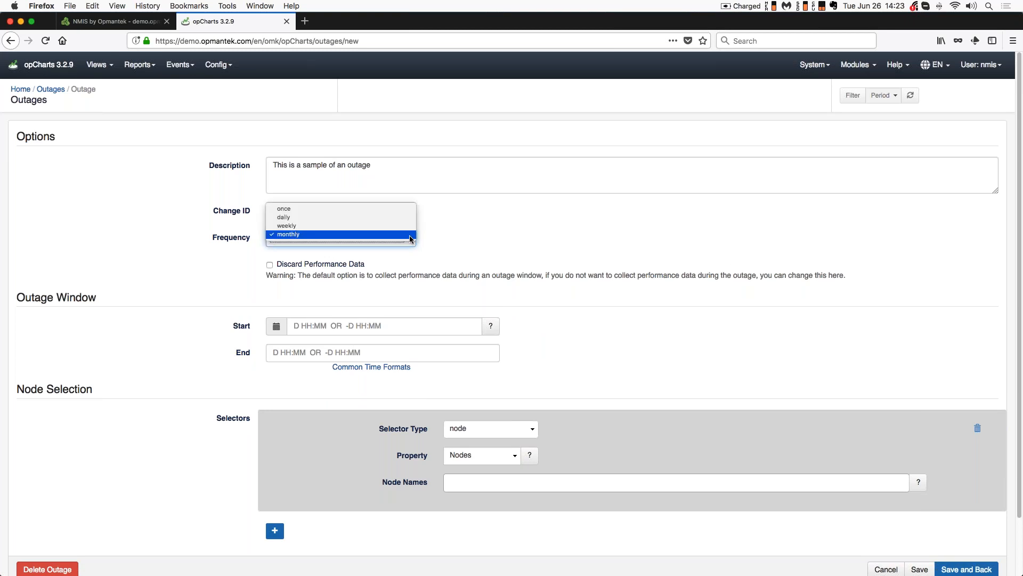
left_click(396, 208)
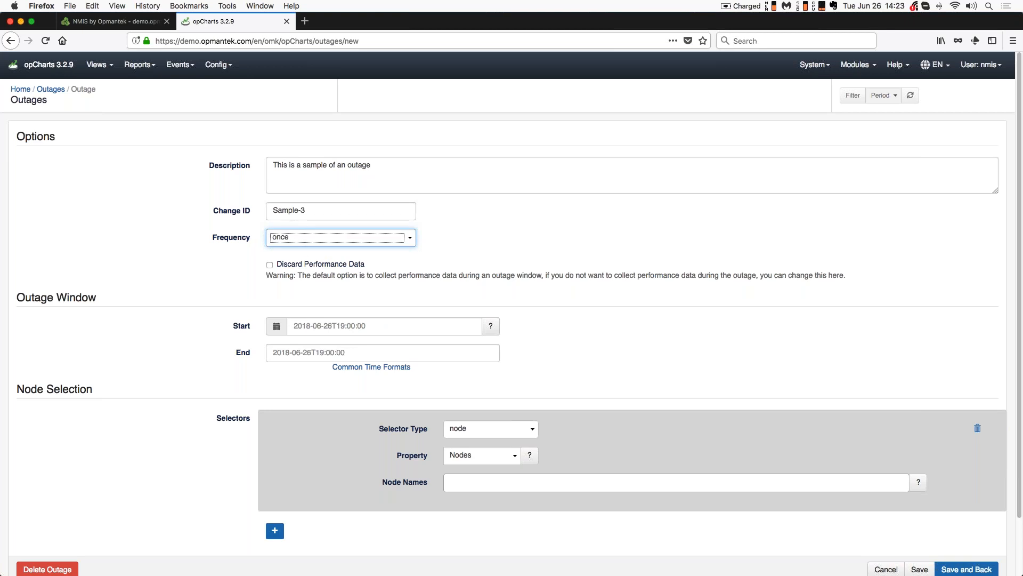
left_click(276, 327)
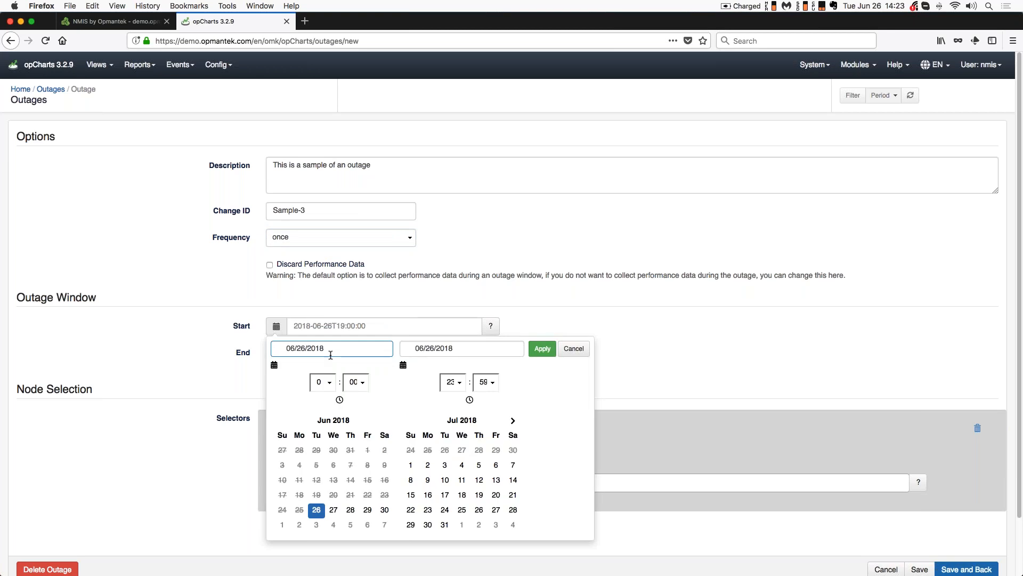
left_click(334, 510)
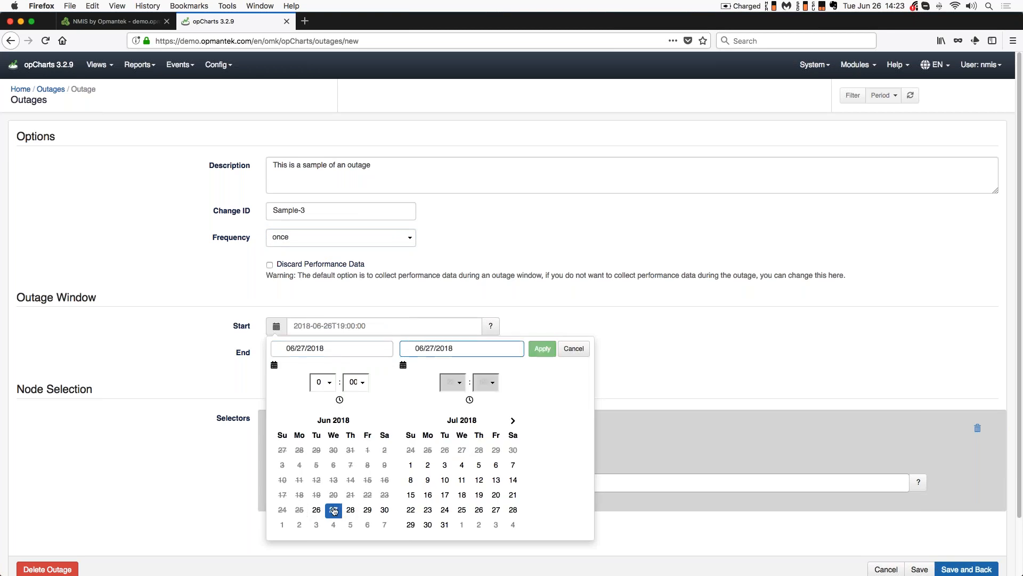
left_click(327, 382)
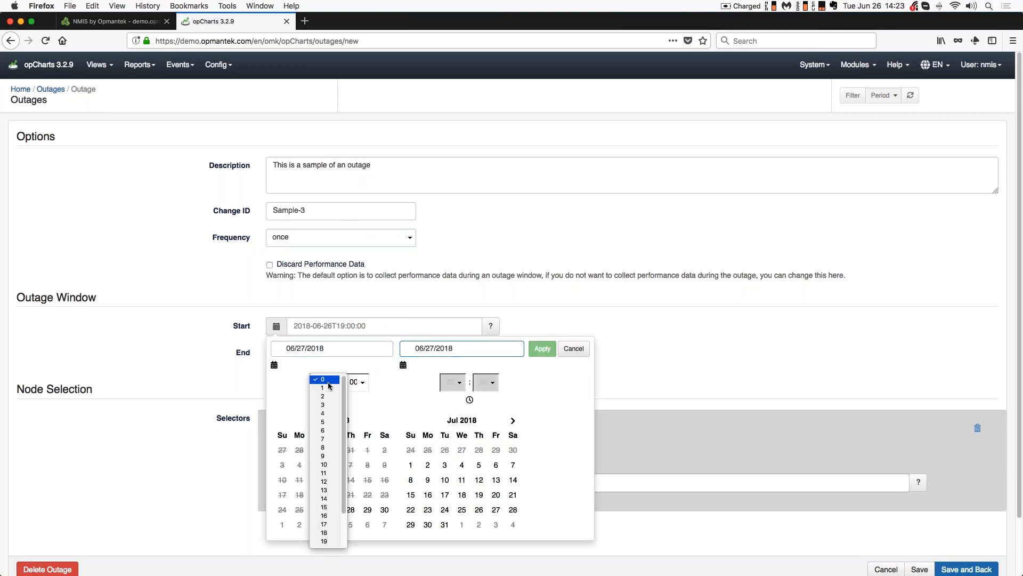
left_click(333, 447)
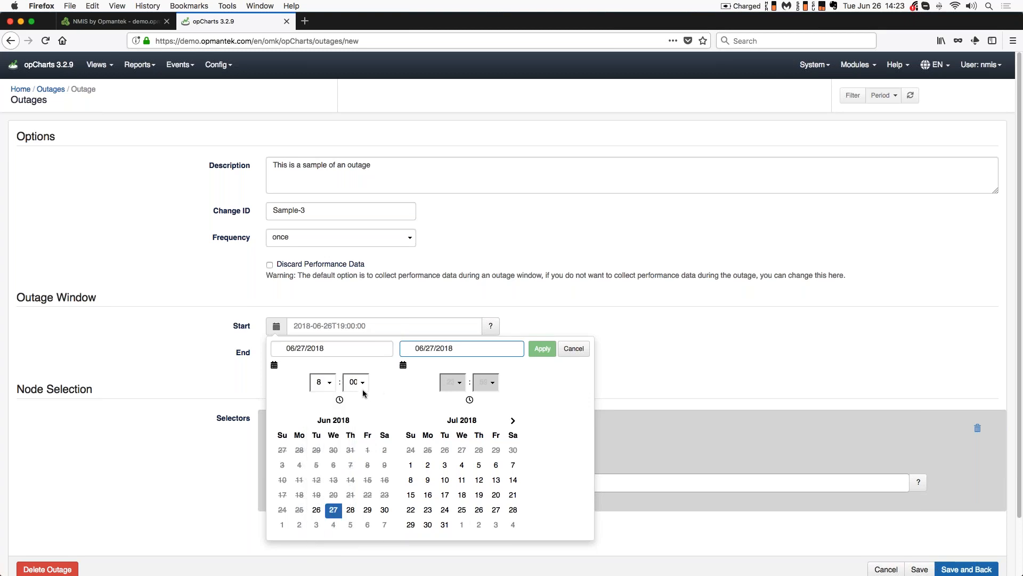
left_click(410, 465)
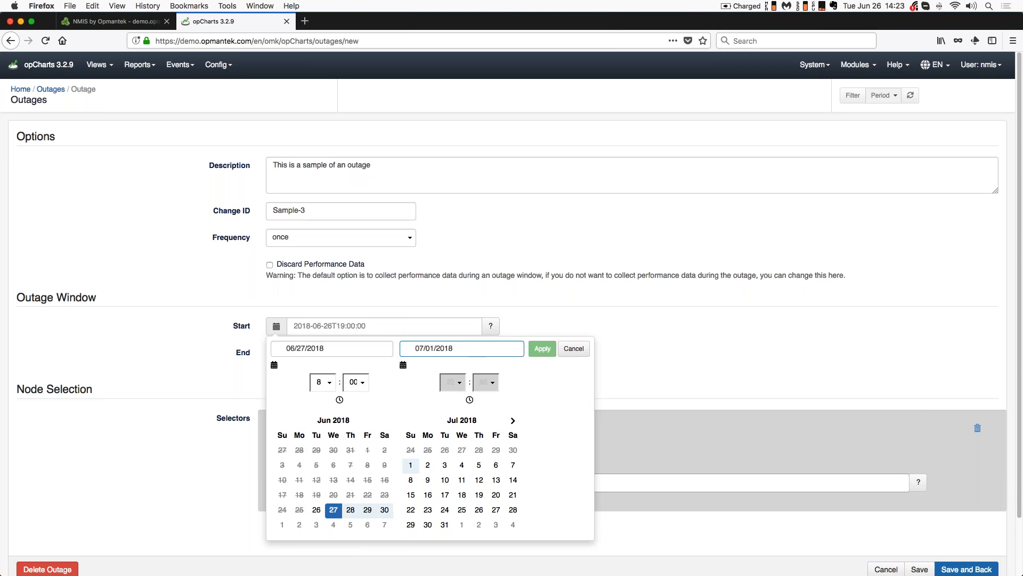
left_click(363, 513)
left_click(334, 513)
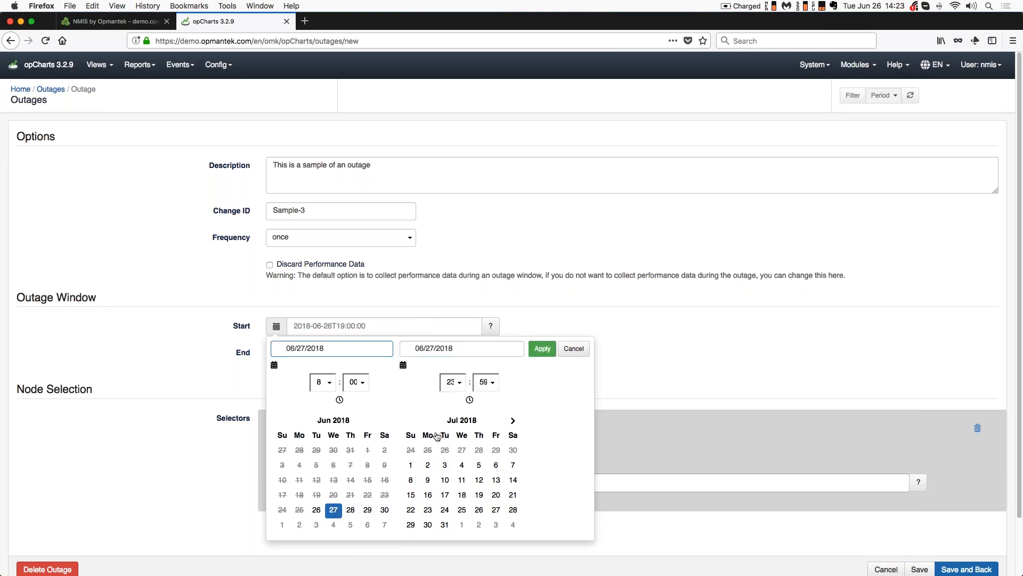
left_click(542, 349)
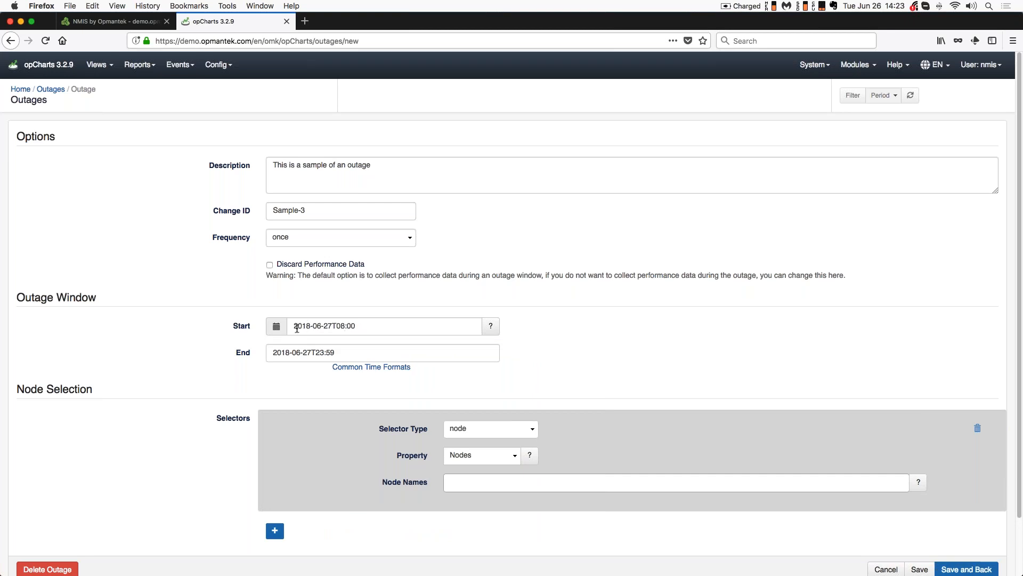
Change the outage's end time to 09:00 on the same day
left_click_drag(315, 352, 323, 352)
type("09")
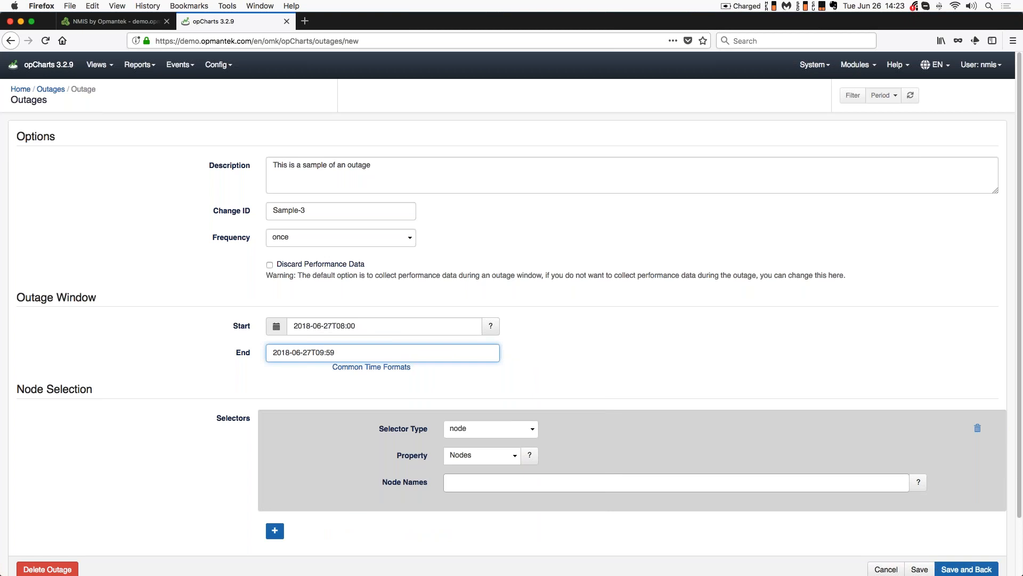
key("shift+Right")
key("shift+Right")
type("0")
Try Group as the node selector's property and browse the group values it offers
scroll(632, 391, "down", 2)
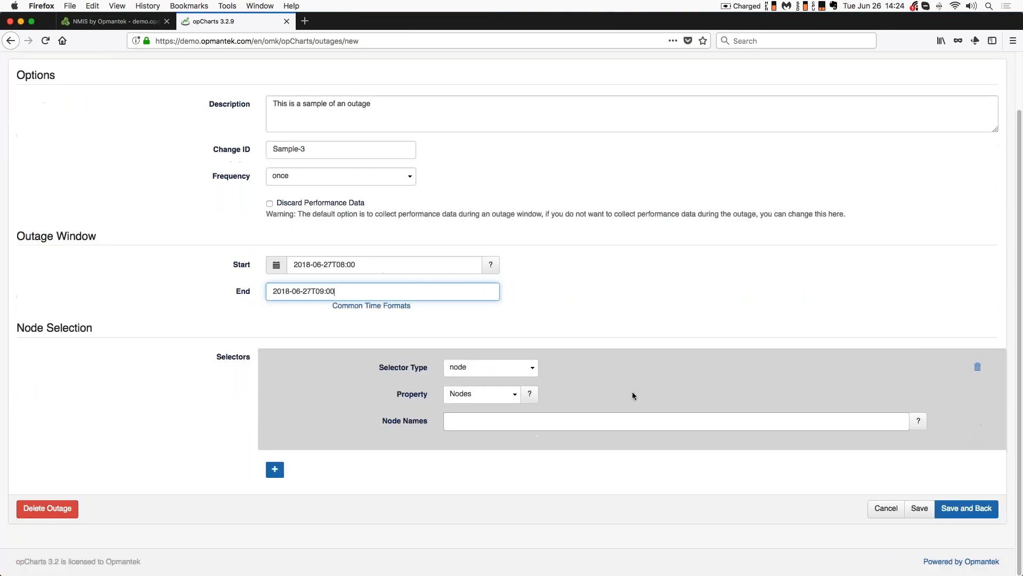
left_click(533, 369)
left_click(533, 369)
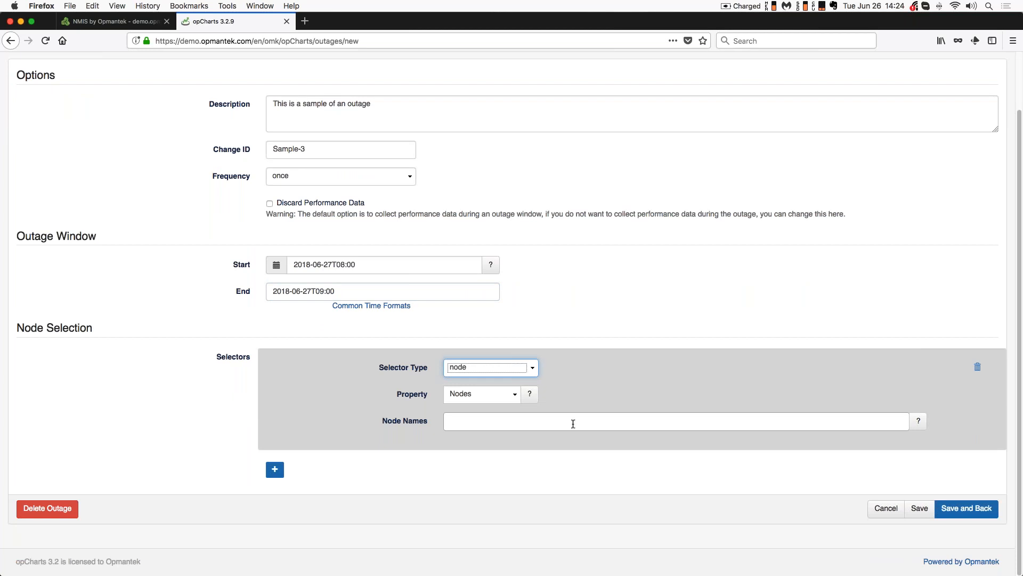
left_click(516, 395)
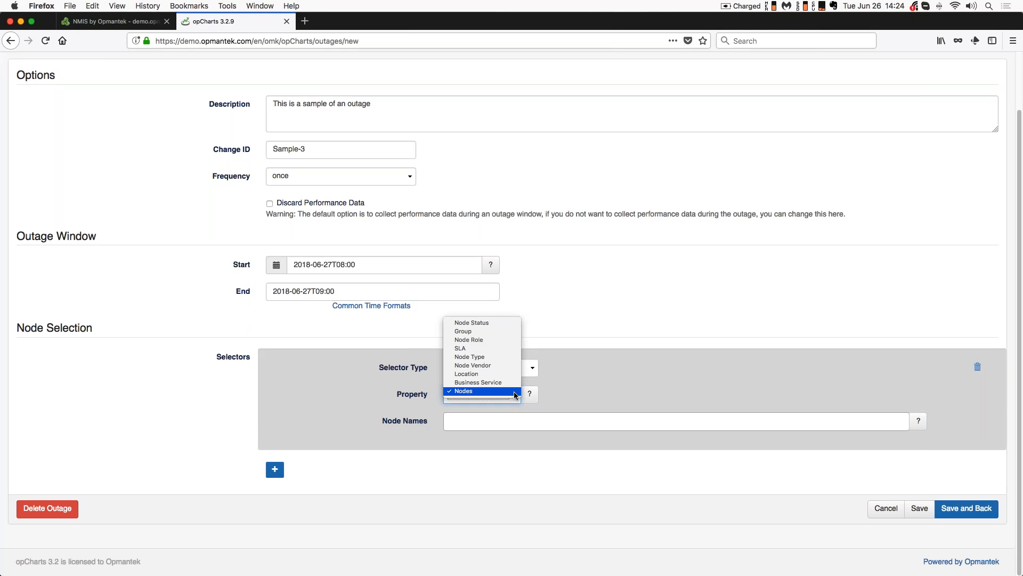
left_click(499, 332)
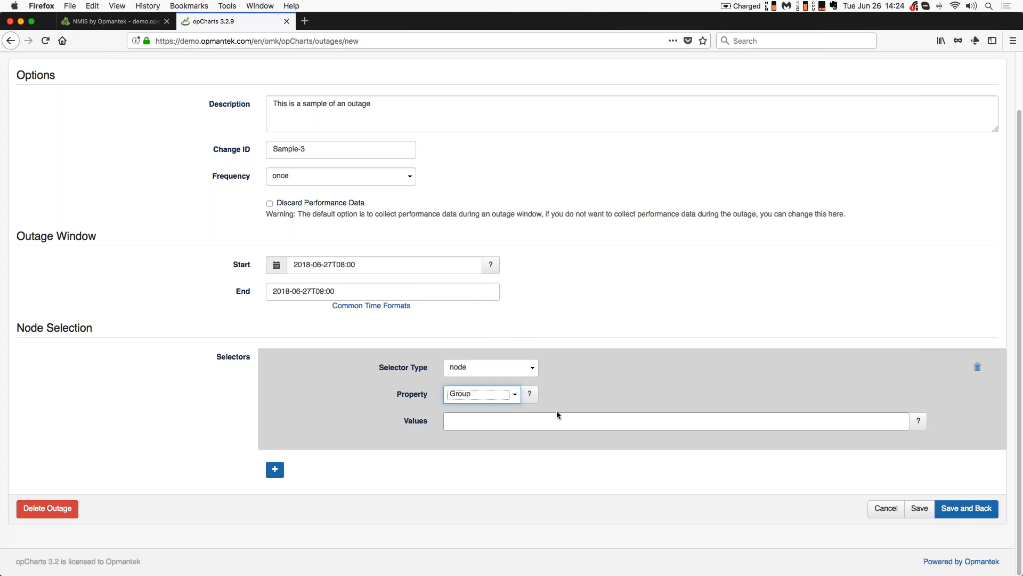
left_click(500, 421)
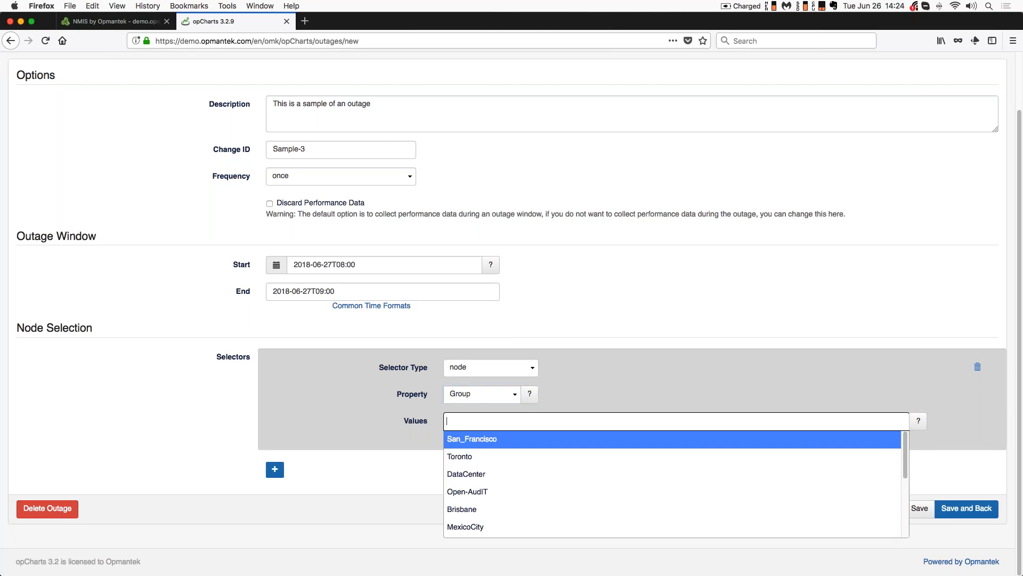
scroll(487, 466, "down", 3)
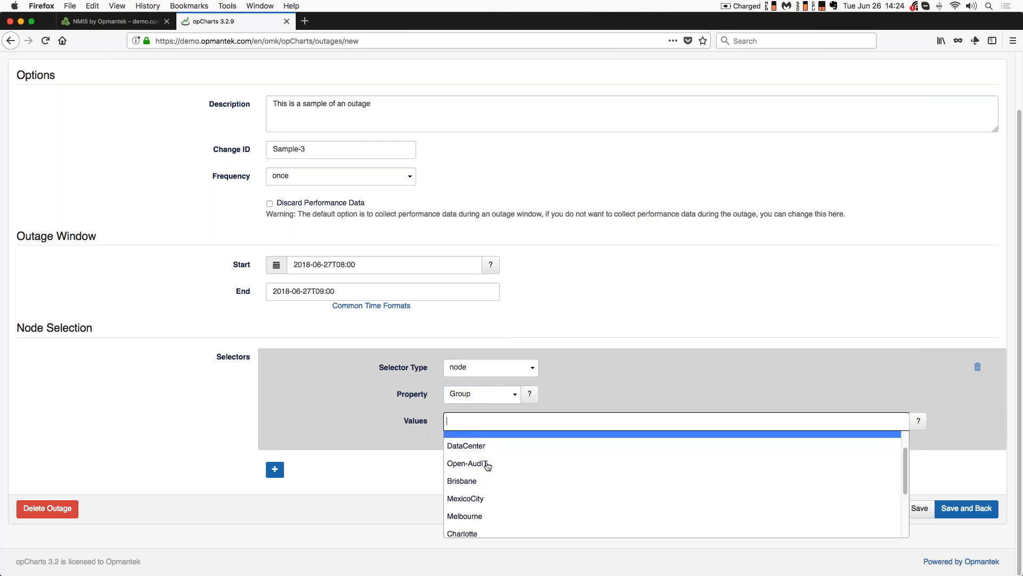
scroll(487, 466, "down", 2)
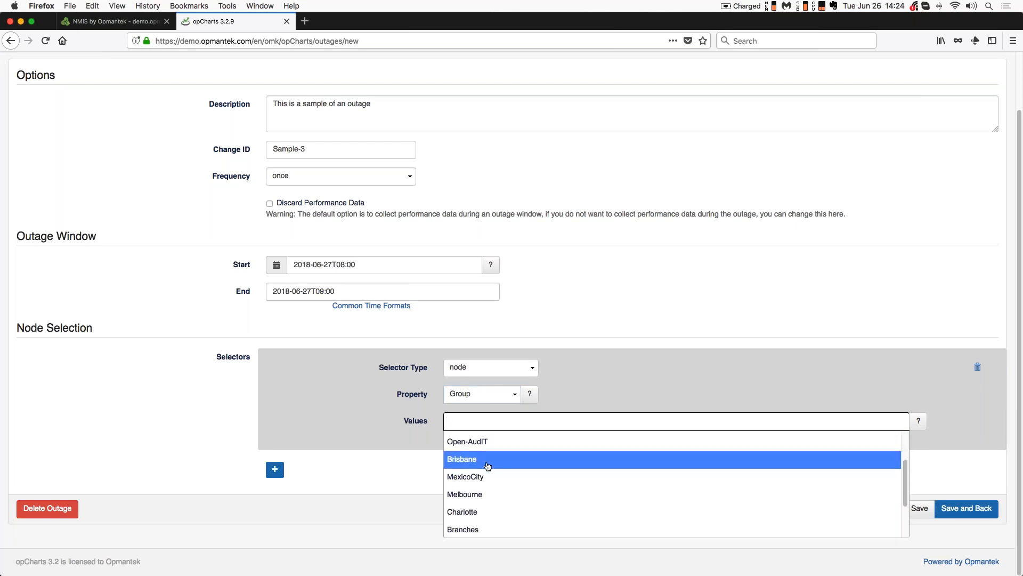
left_click(592, 377)
Set the node selector's property to SLA with the value Gold
left_click(515, 394)
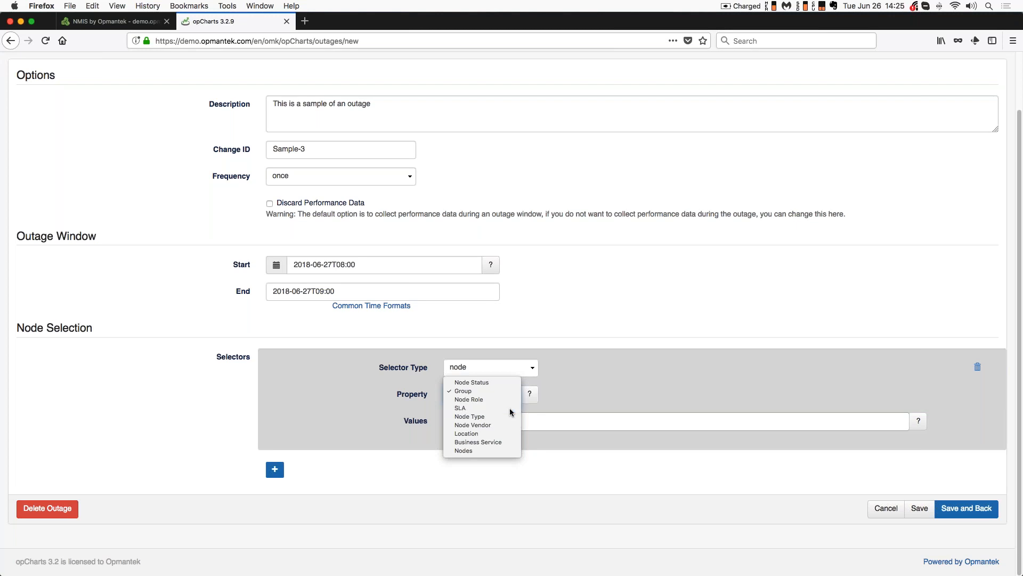
left_click(510, 409)
left_click(507, 422)
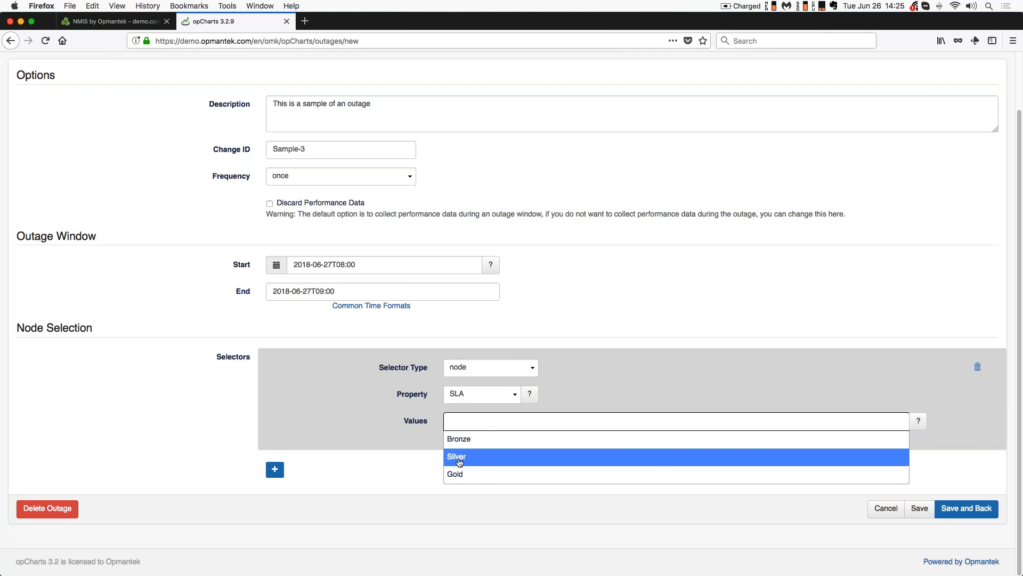
left_click(459, 475)
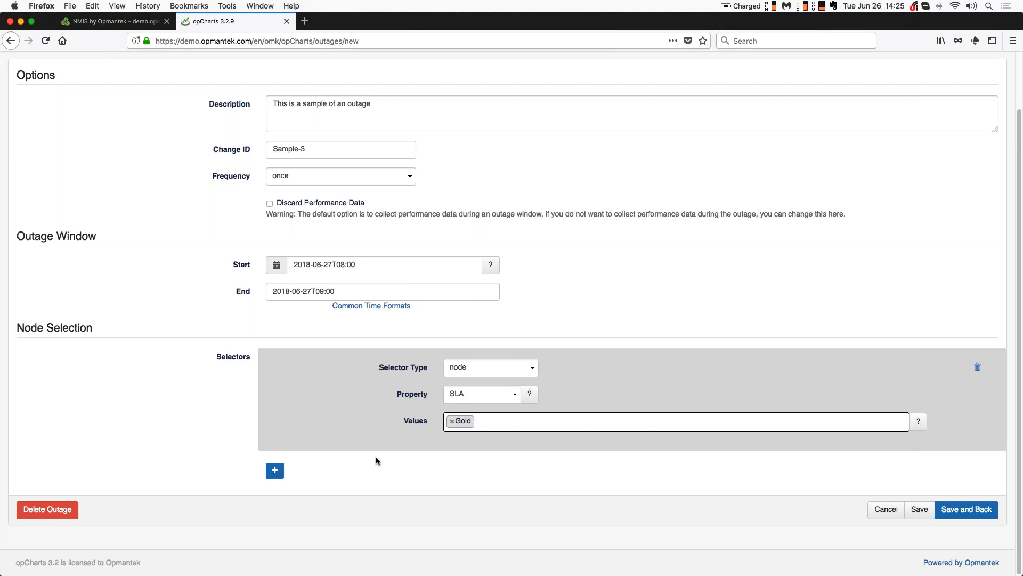
Add a second node selector with the property Business Service and the value Core Network
left_click(274, 470)
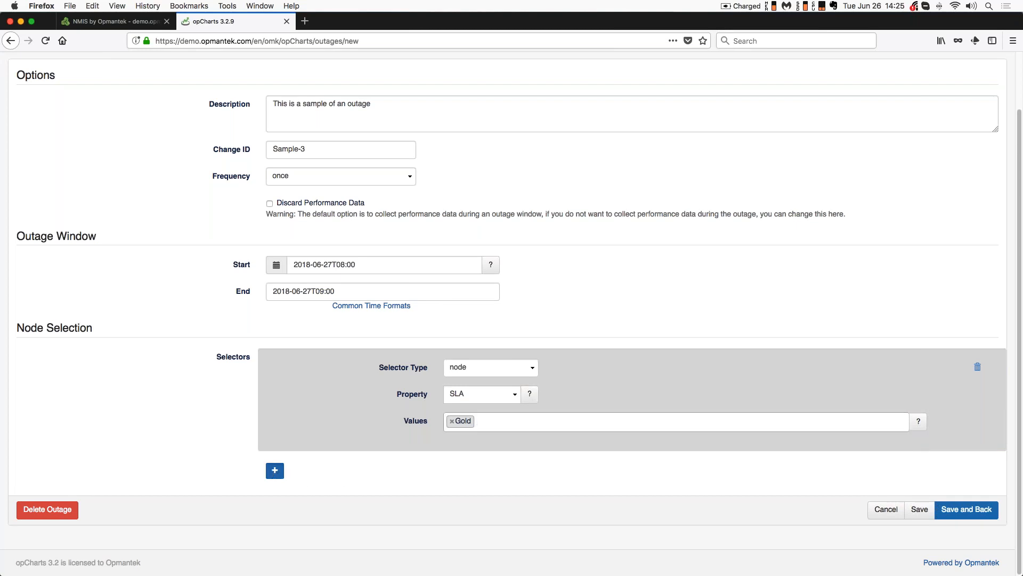
scroll(350, 476, "down", 5)
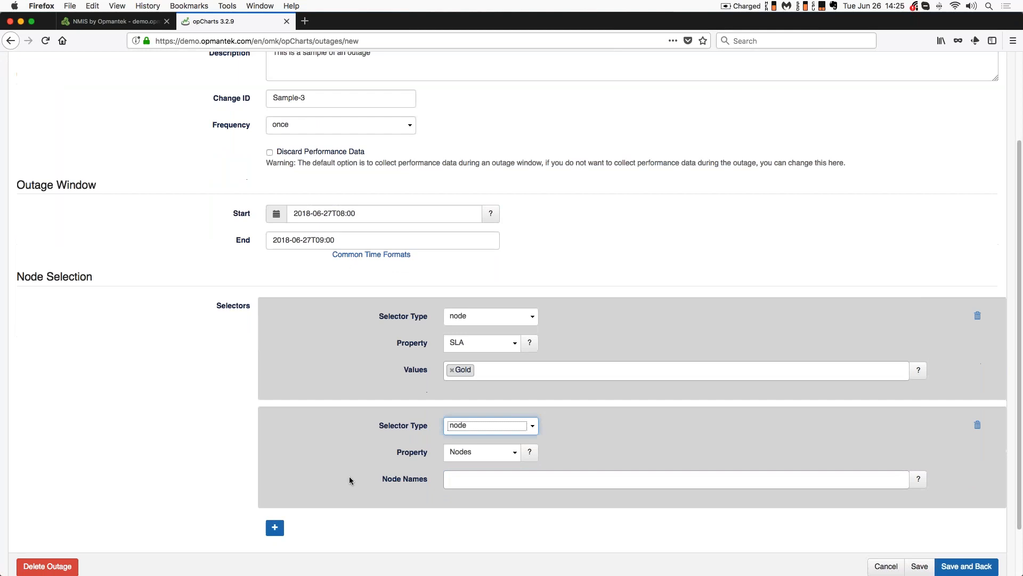
left_click(515, 396)
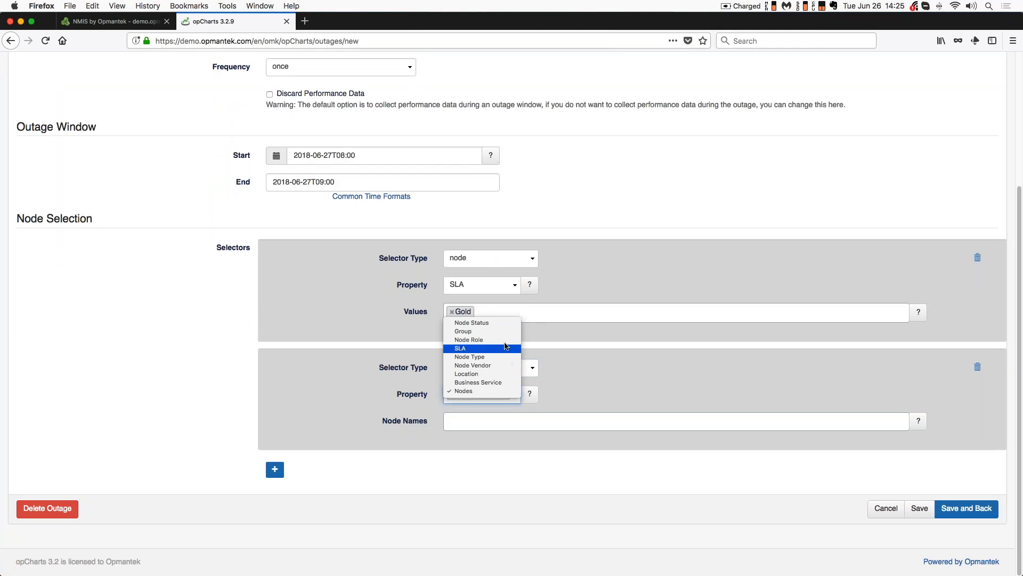
left_click(502, 383)
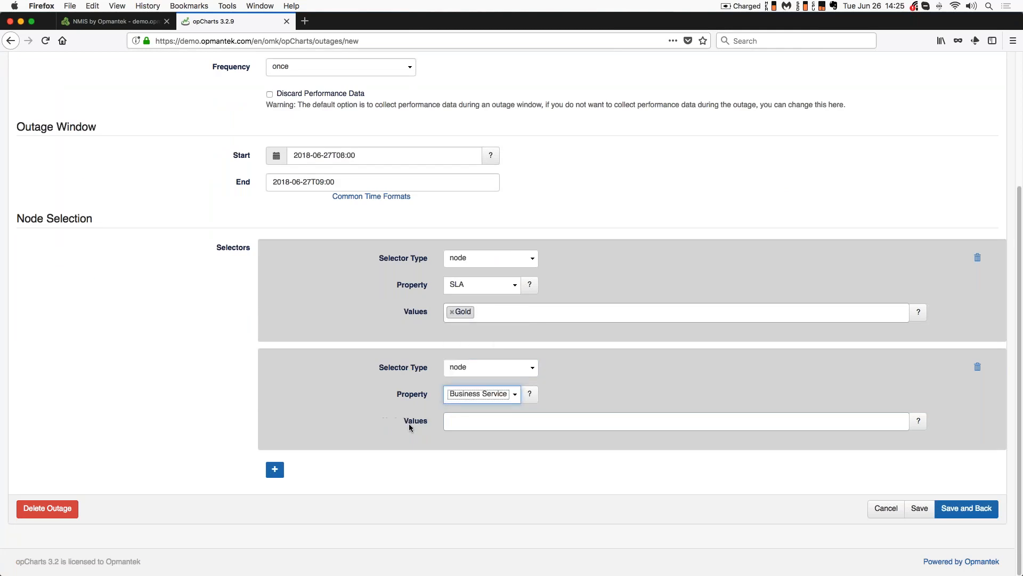
left_click(469, 421)
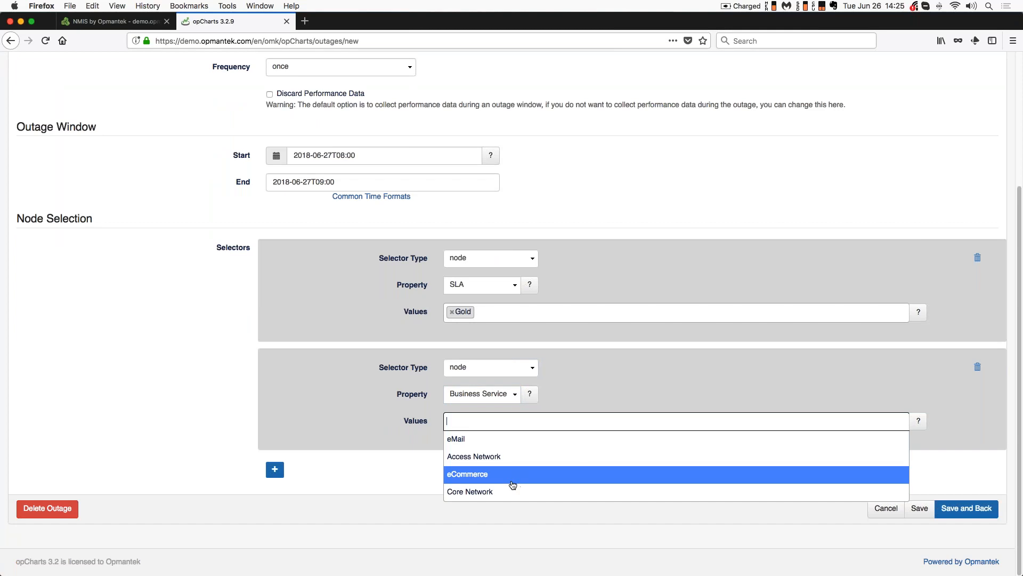
left_click(479, 492)
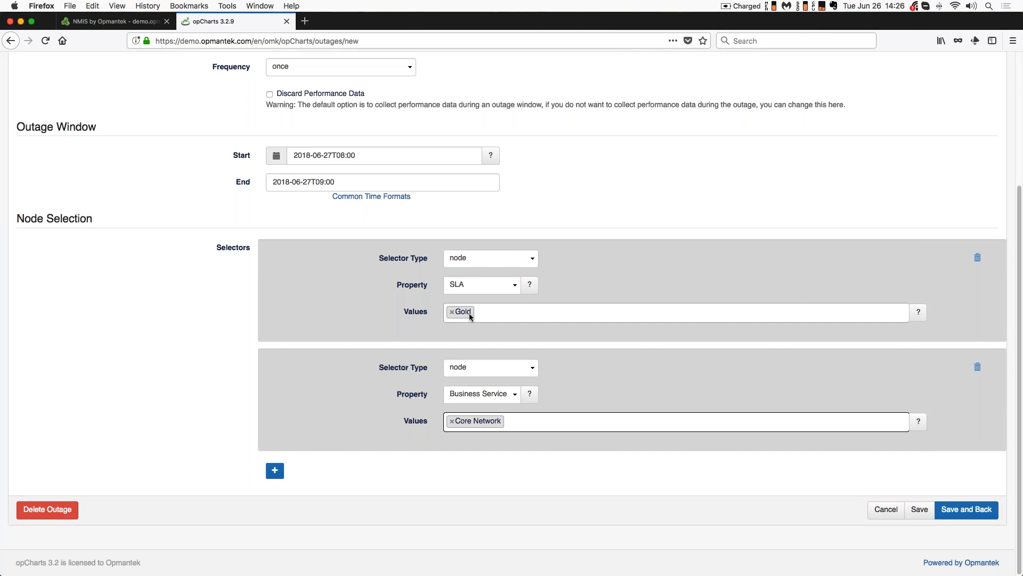
Replace the Gold value in the SLA selector with Silver
left_click(453, 314)
left_click(458, 348)
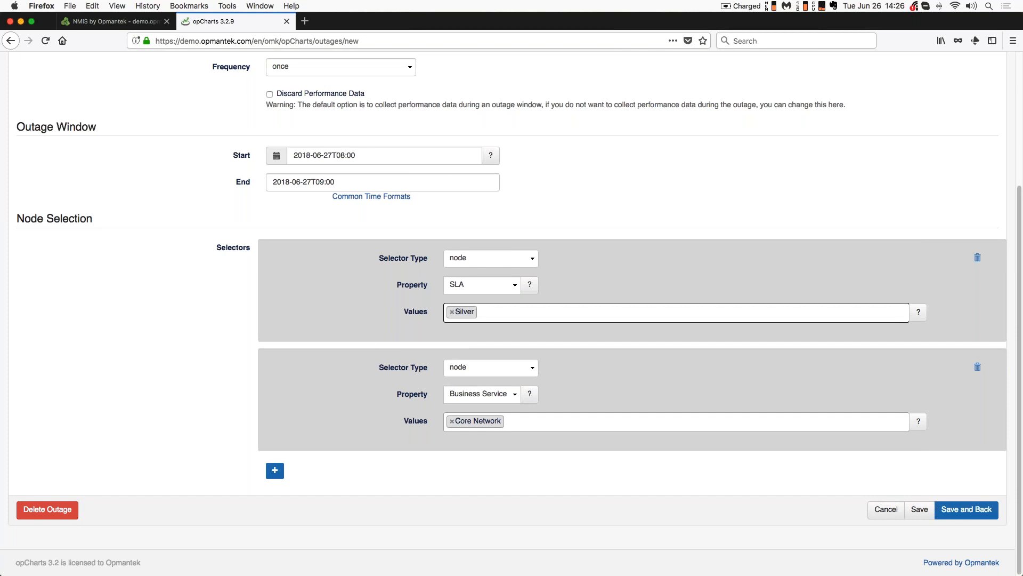
Remove the SLA selector from the outage, then save the outage and return to the outages list
left_click(977, 259)
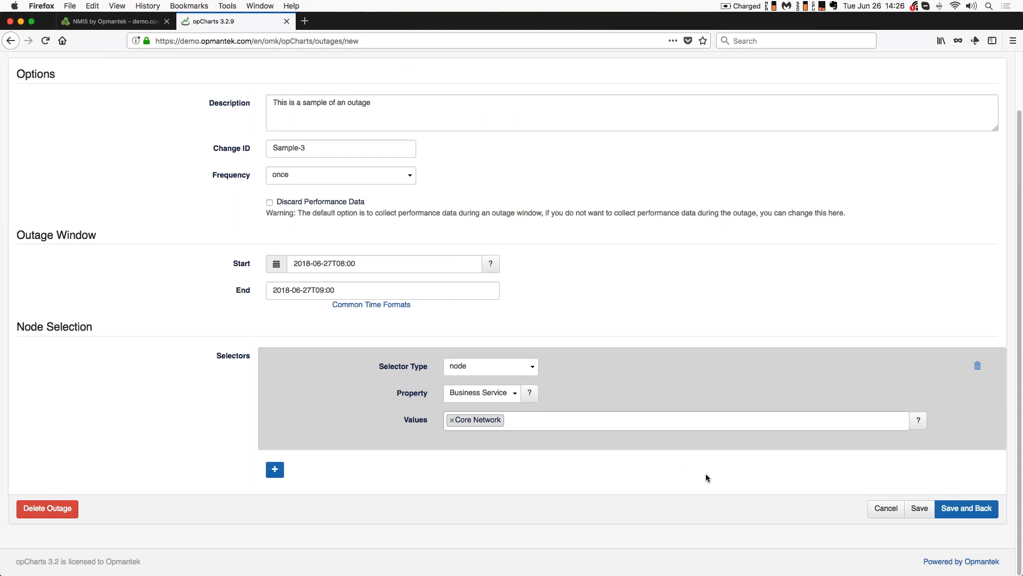
left_click(958, 512)
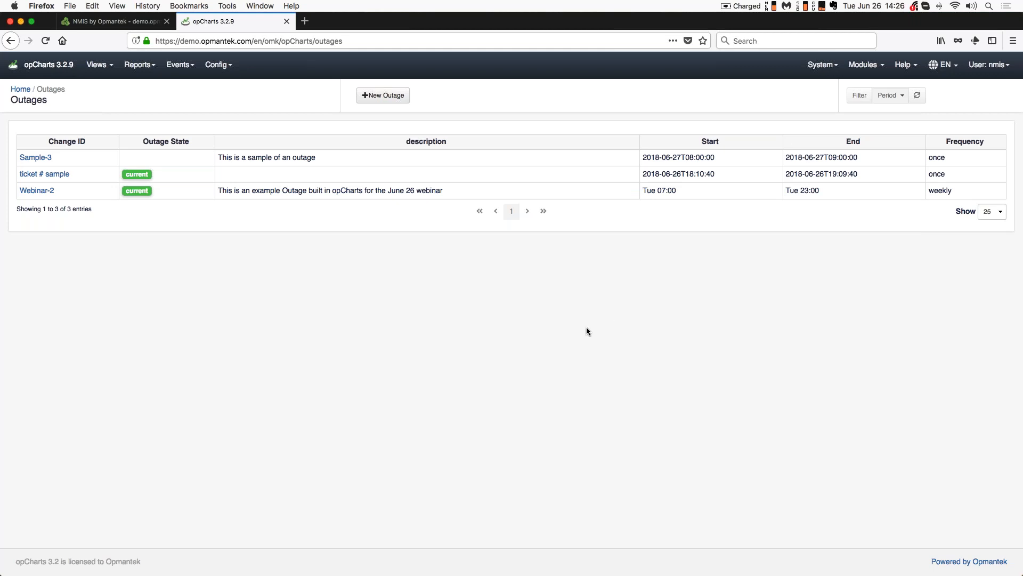
Switch to NMIS8 and refresh its Outages window to check the planned outages table
left_click(113, 24)
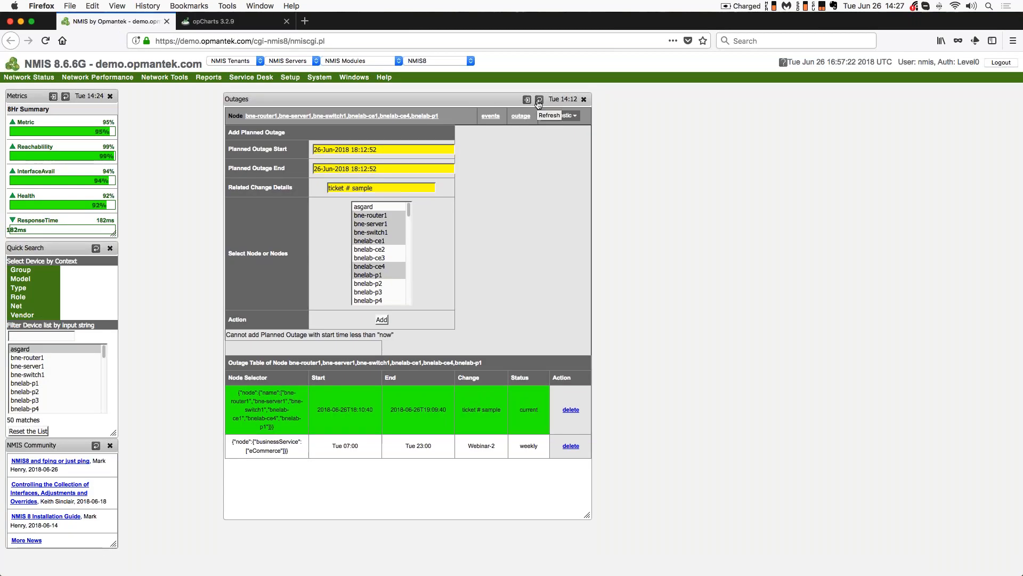
left_click(539, 100)
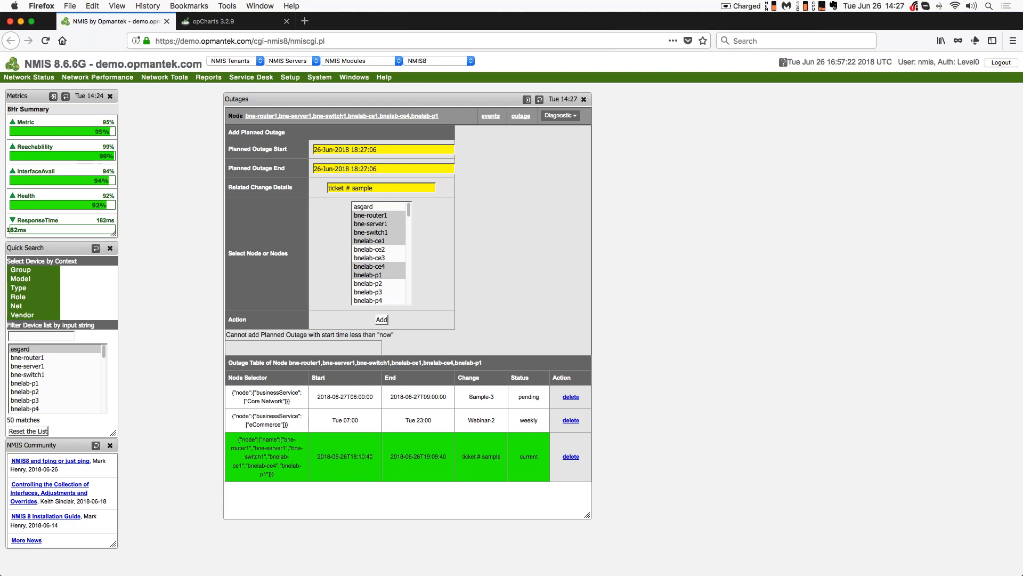
Switch to the PowerPoint slide show and advance from the opCharts outages summary to the follow-up contact slide
mouse_move(620, 573)
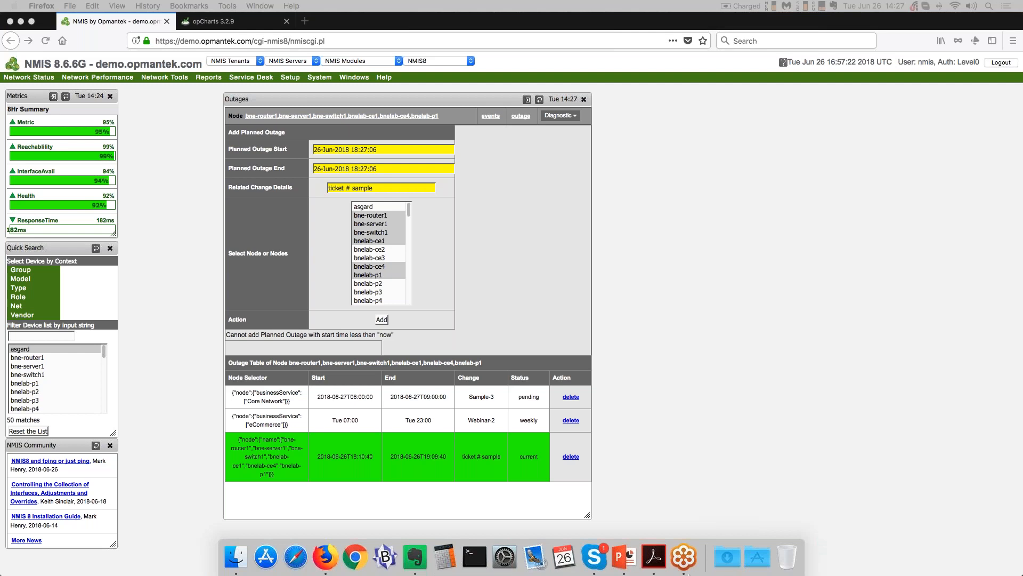
left_click(623, 563)
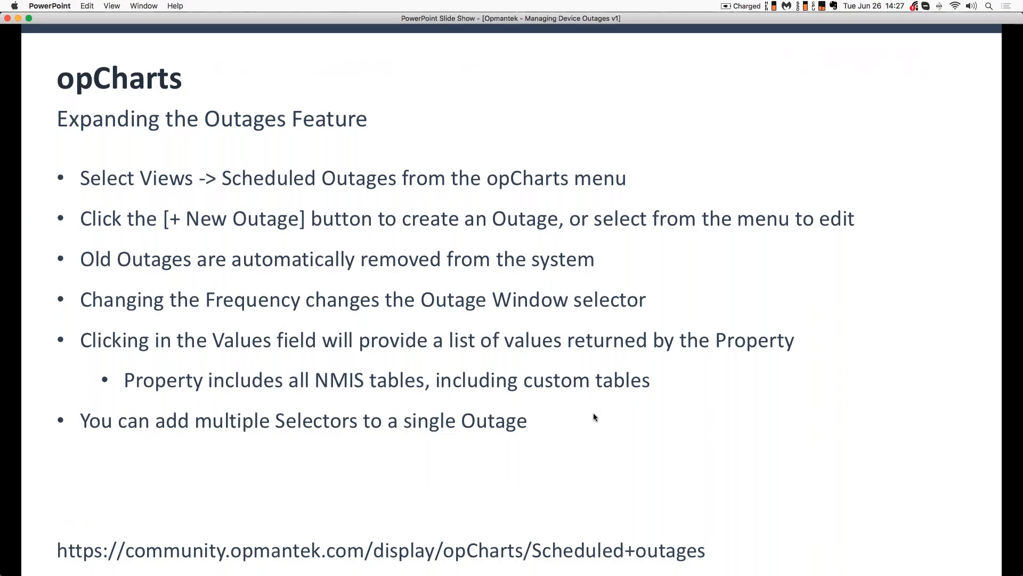
left_click(593, 414)
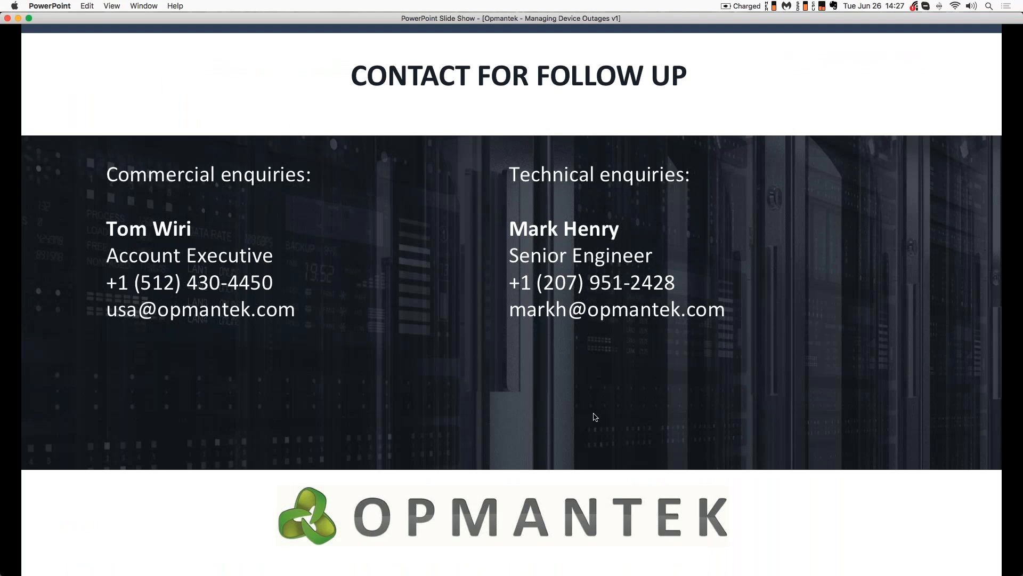